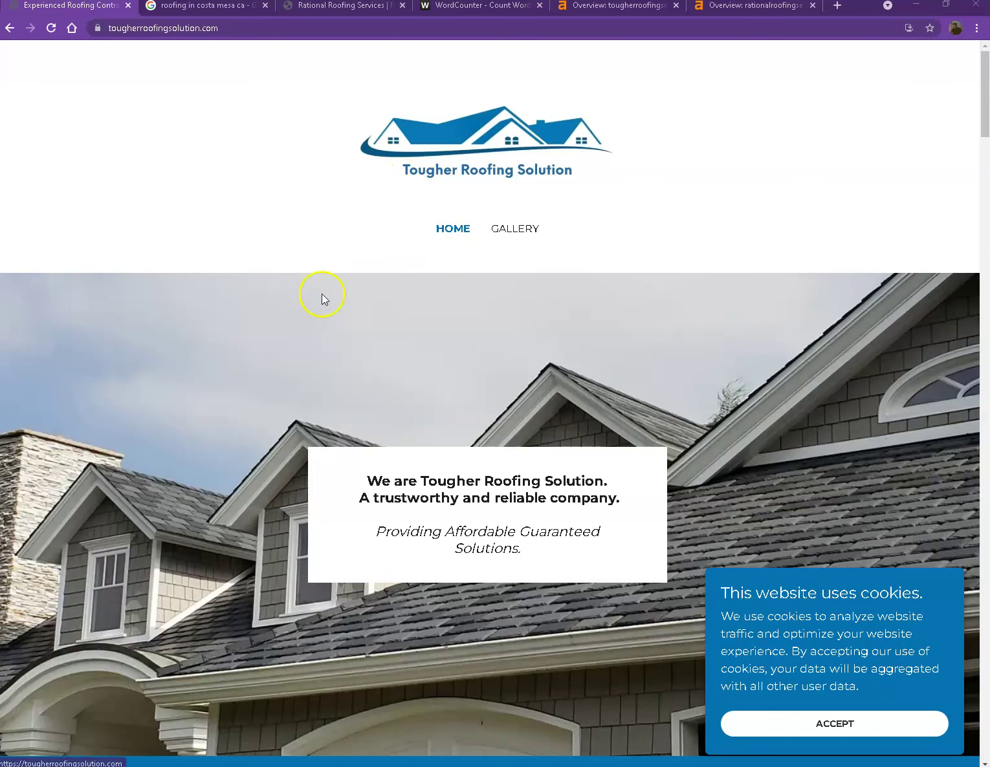
Step: Scroll down the Tougher Roofing Solution homepage to its photo gallery
{"action": "scroll", "coordinate": [316, 308], "scroll_direction": "down", "scroll_amount": 20}
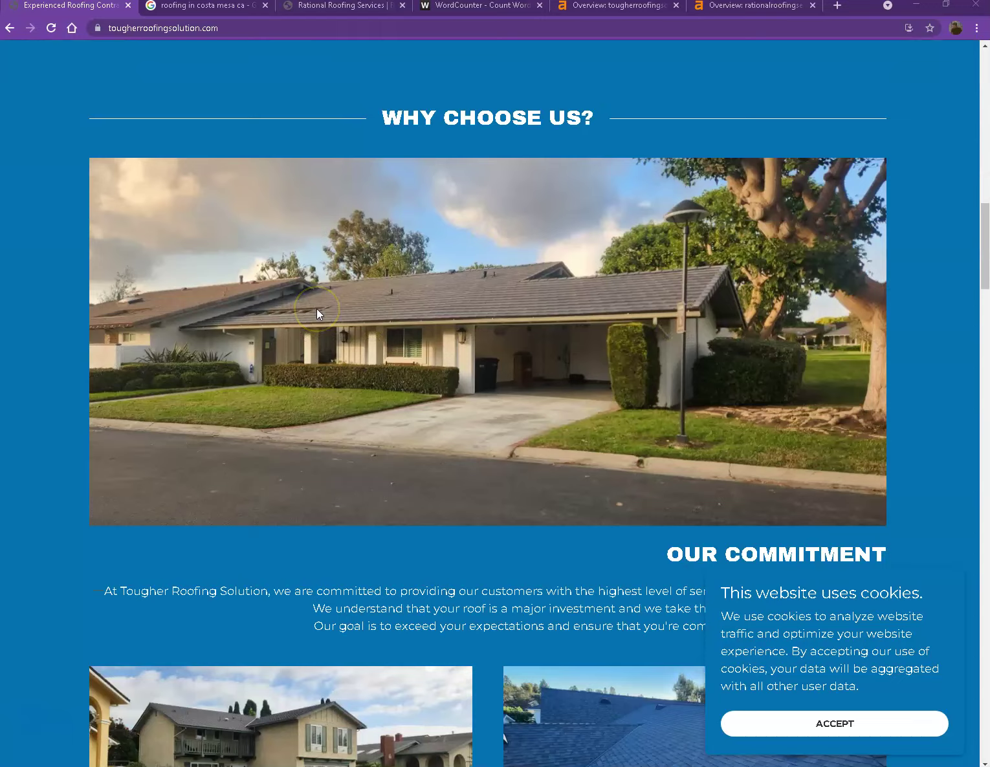
{"action": "scroll", "coordinate": [316, 308], "scroll_direction": "down", "scroll_amount": 15}
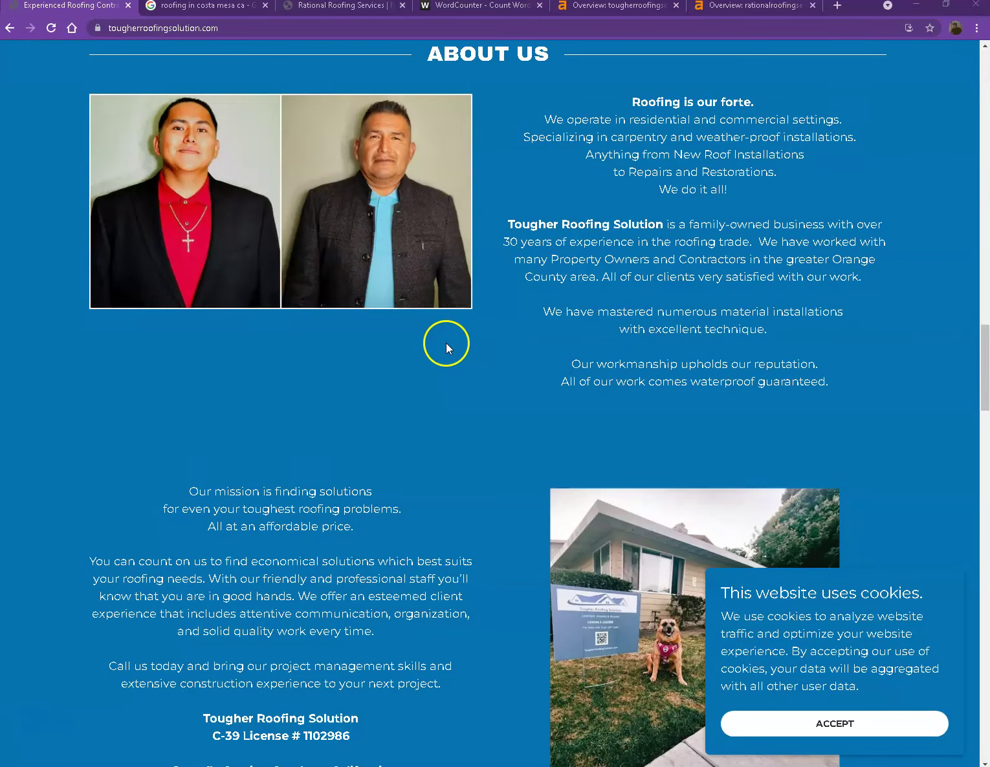
{"action": "scroll", "coordinate": [447, 343], "scroll_direction": "down", "scroll_amount": 2}
{"action": "scroll", "coordinate": [447, 343], "scroll_direction": "down", "scroll_amount": 12}
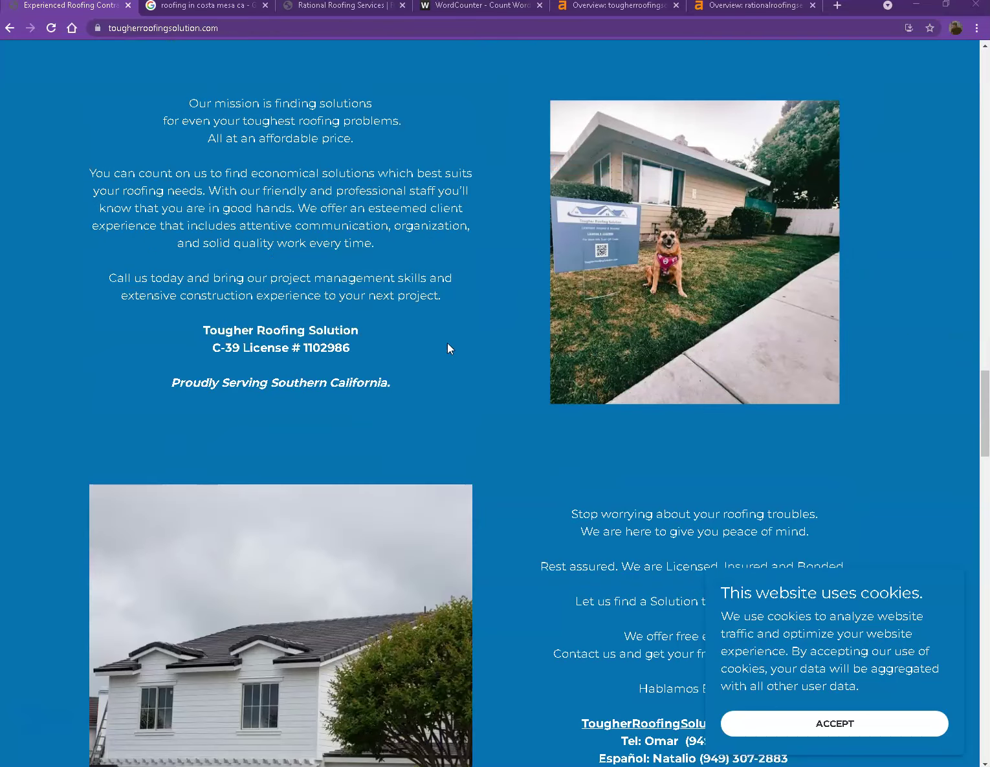
{"action": "scroll", "coordinate": [449, 343], "scroll_direction": "down", "scroll_amount": 12}
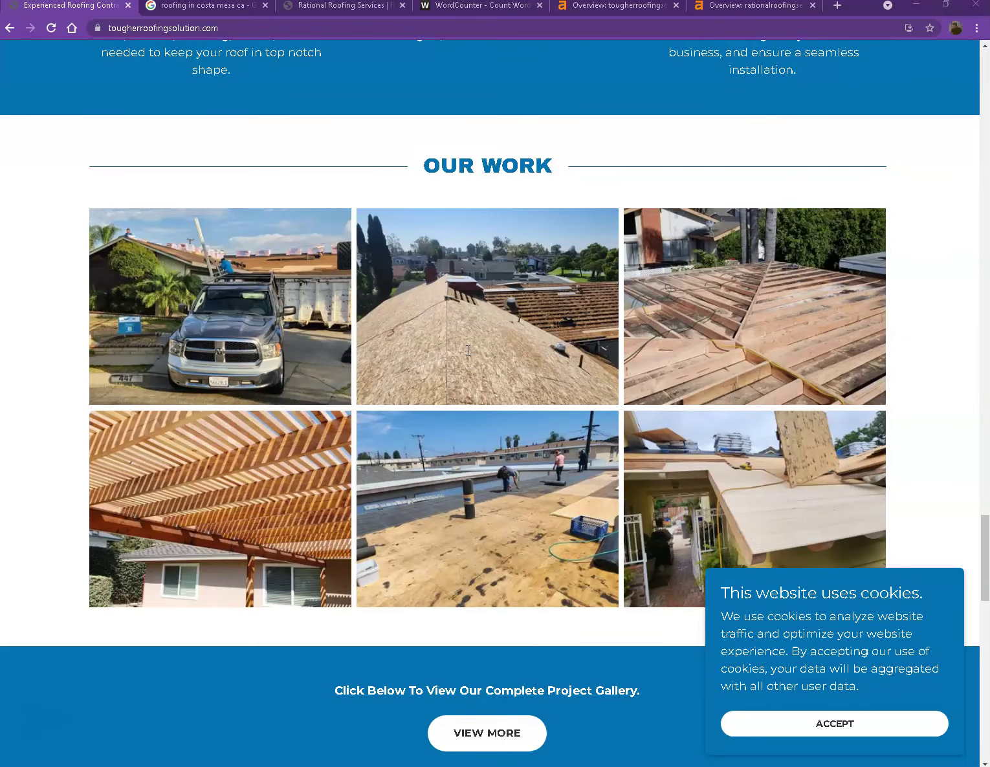
Step: Check the truck photo's image options, then read through the brands, payment and contact sections
{"action": "right_click", "coordinate": [262, 292]}
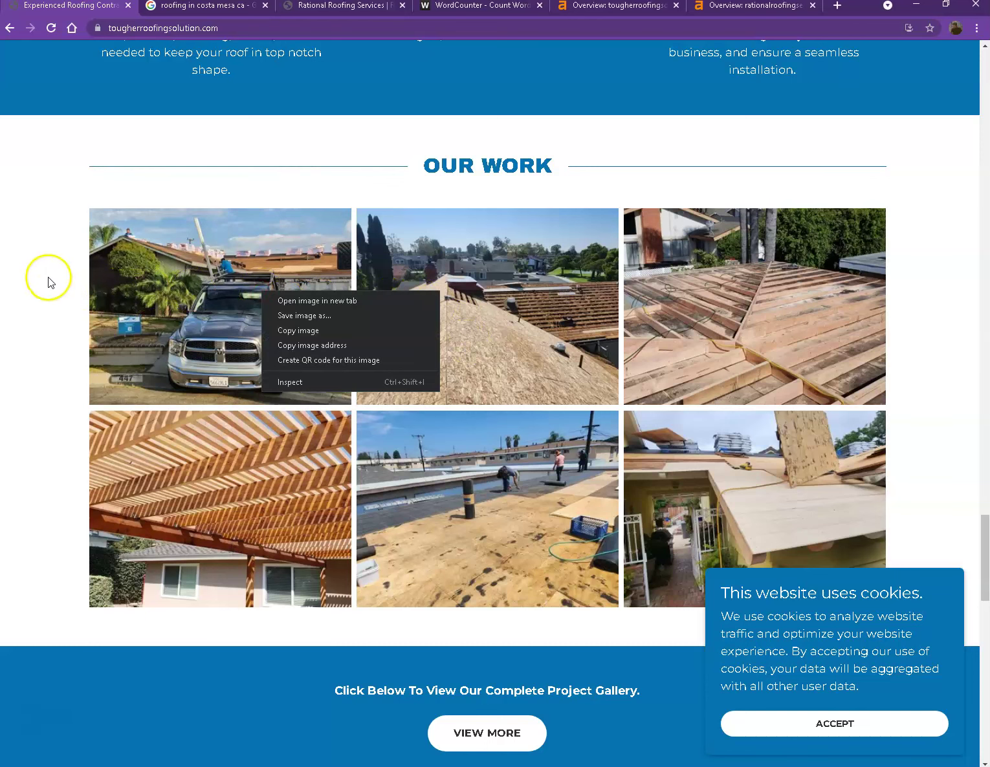
{"action": "left_click", "coordinate": [57, 252]}
{"action": "scroll", "coordinate": [68, 269], "scroll_direction": "down", "scroll_amount": 7}
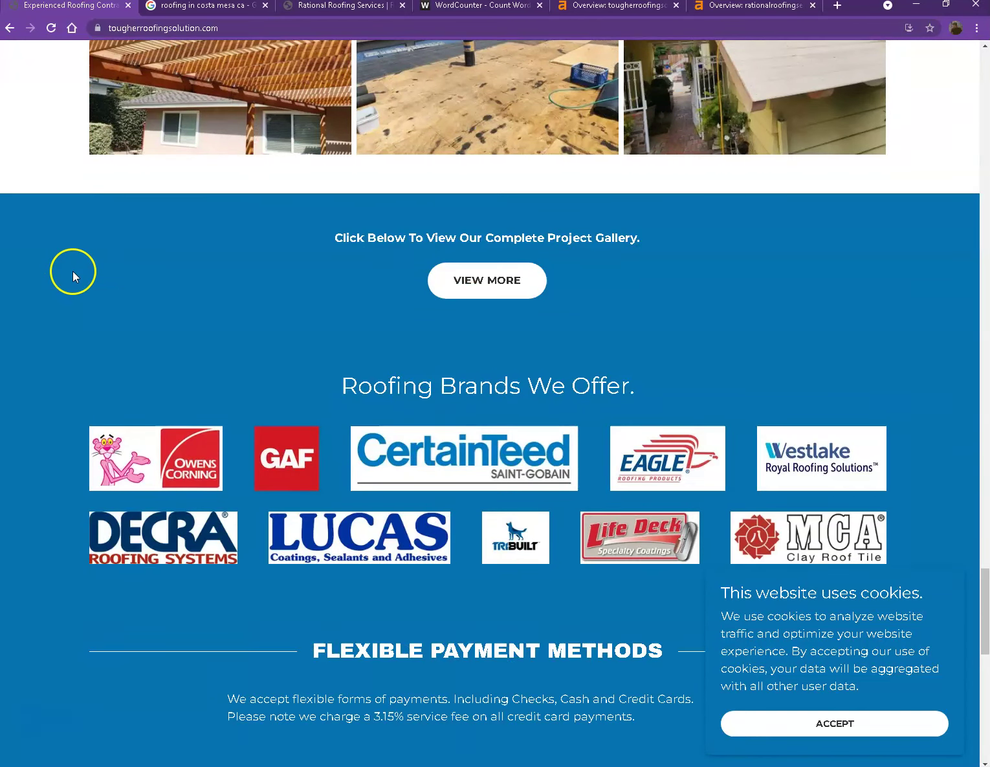
{"action": "scroll", "coordinate": [73, 277], "scroll_direction": "down", "scroll_amount": 2}
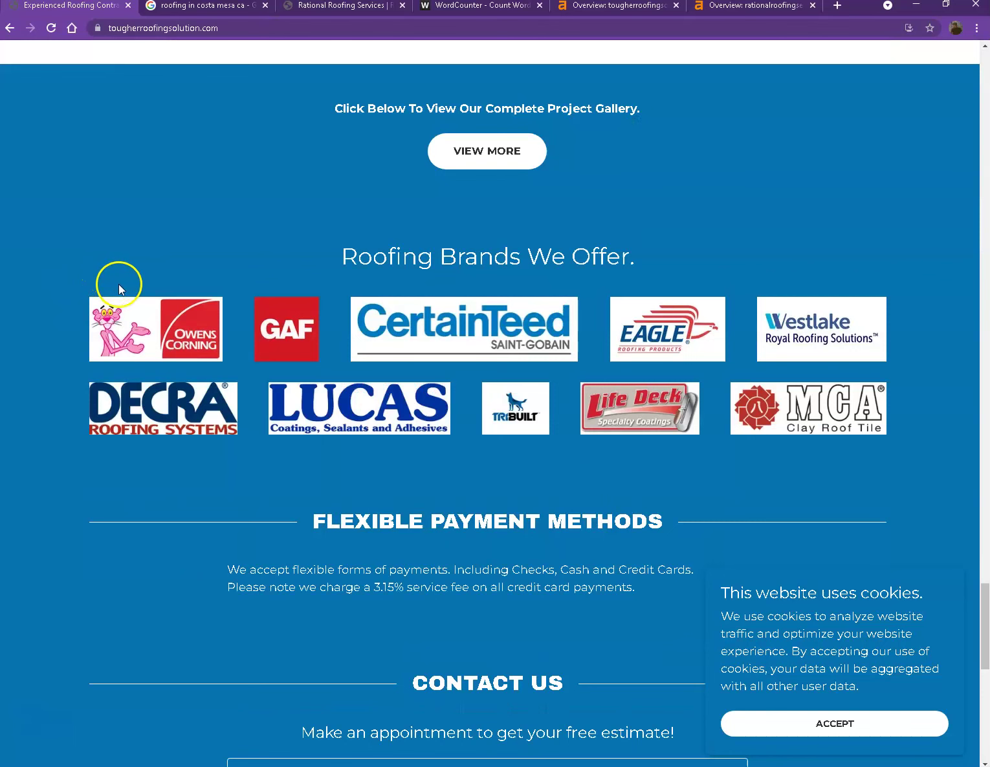
{"action": "scroll", "coordinate": [245, 457], "scroll_direction": "up", "scroll_amount": 4}
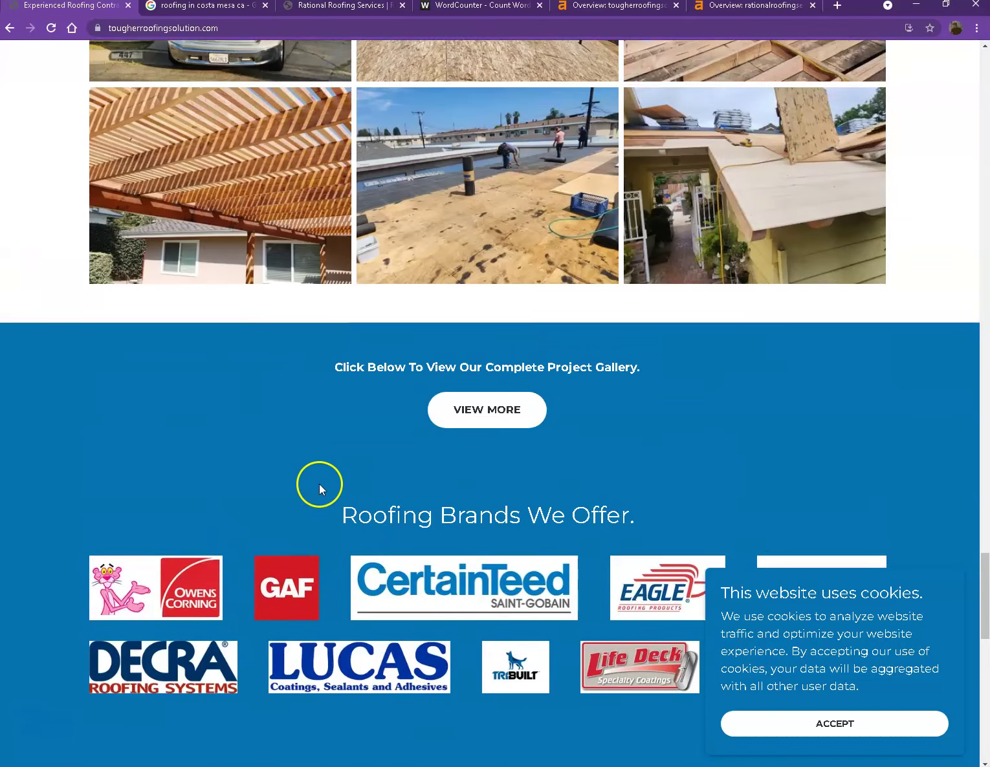
{"action": "scroll", "coordinate": [320, 483], "scroll_direction": "up", "scroll_amount": 19}
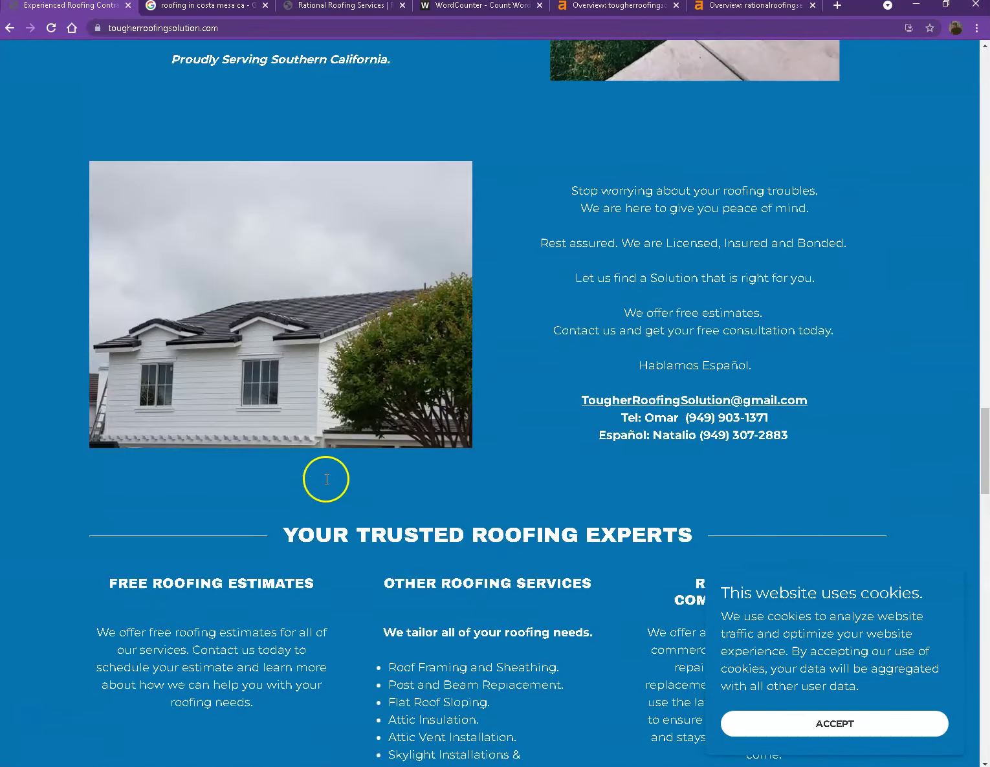
{"action": "scroll", "coordinate": [445, 466], "scroll_direction": "up", "scroll_amount": 8}
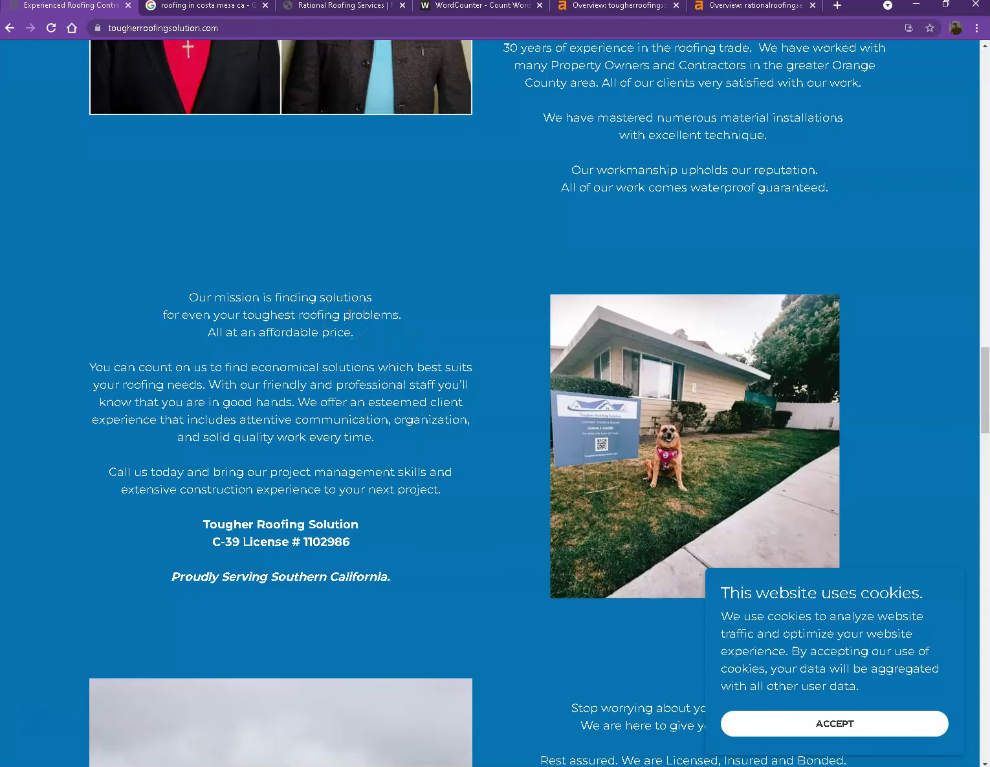
Step: Paste the roofing homepage's full text over WordCounter's sample text
{"action": "key", "text": "ctrl+a"}
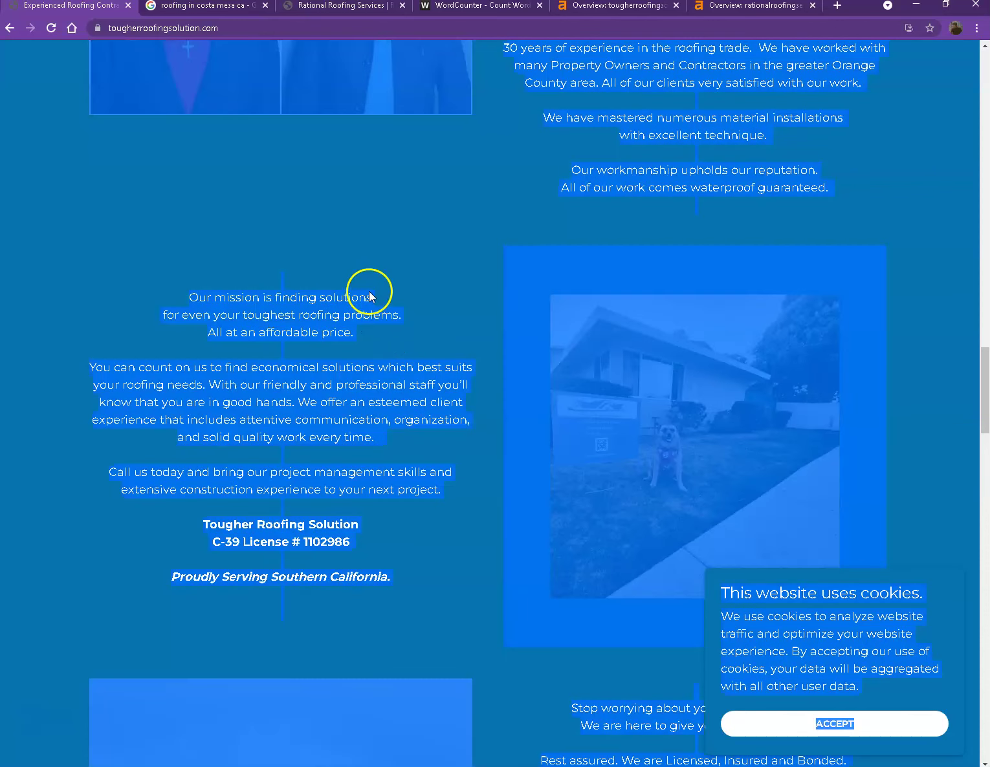
{"action": "left_click", "coordinate": [432, 8]}
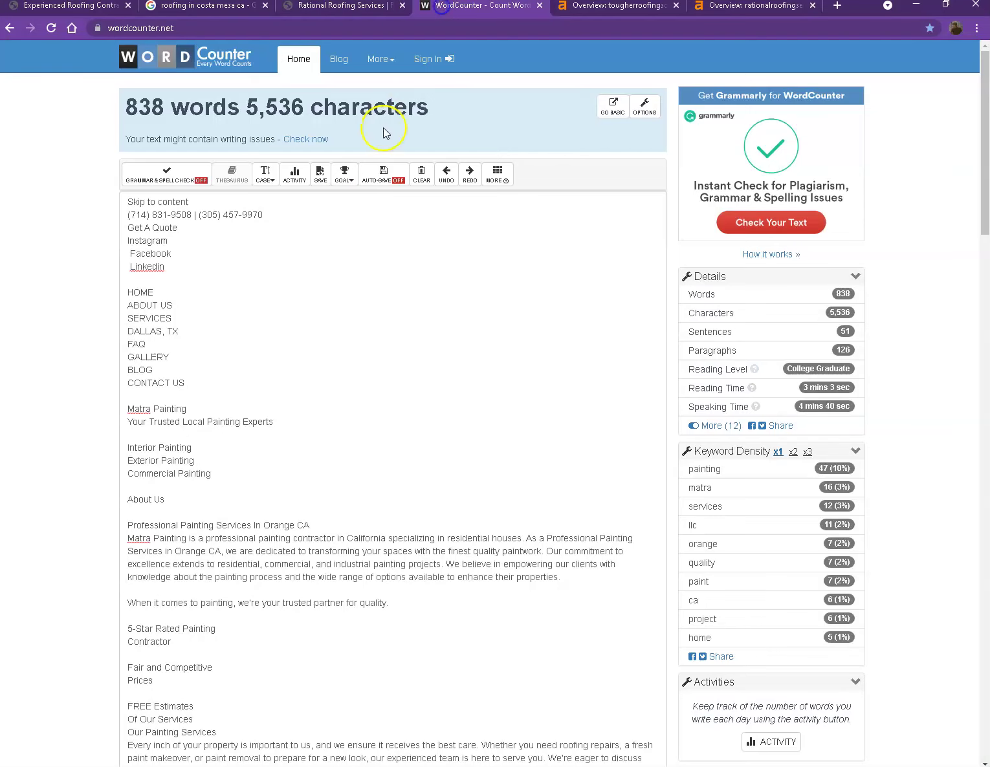
{"action": "key", "text": "ctrl+a"}
{"action": "key", "text": "ctrl+v"}
Step: Note the 864-word, 5,438-character count, then return to the roofing homepage and deselect it
{"action": "scroll", "coordinate": [294, 338], "scroll_direction": "up", "scroll_amount": 5}
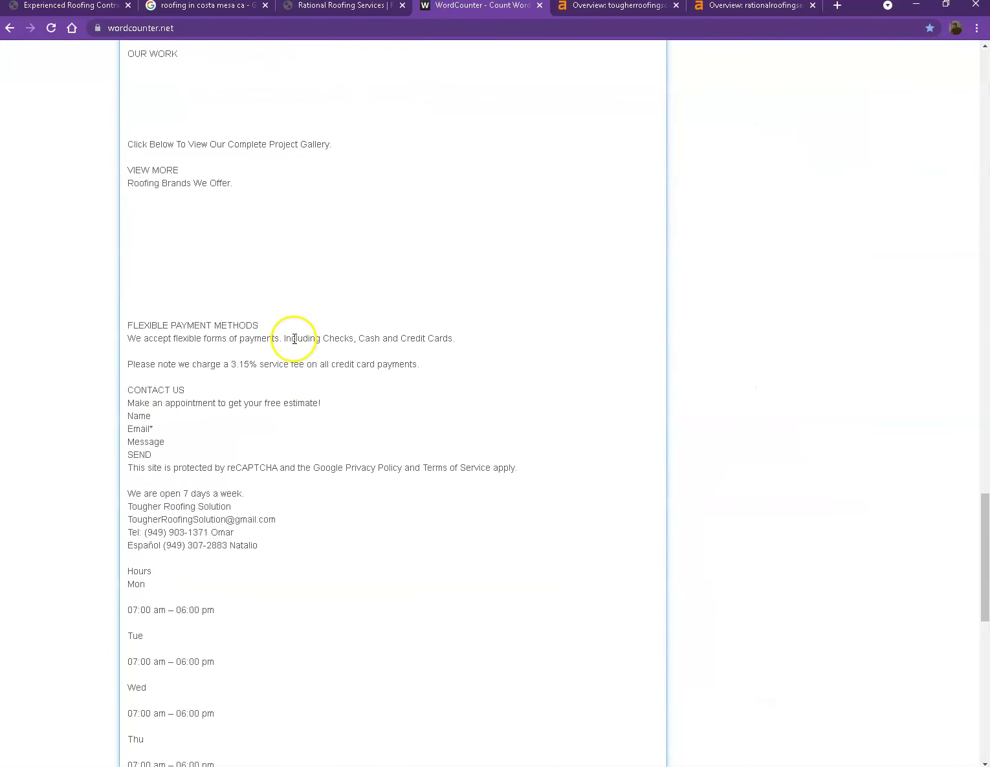
{"action": "scroll", "coordinate": [294, 338], "scroll_direction": "up", "scroll_amount": 20}
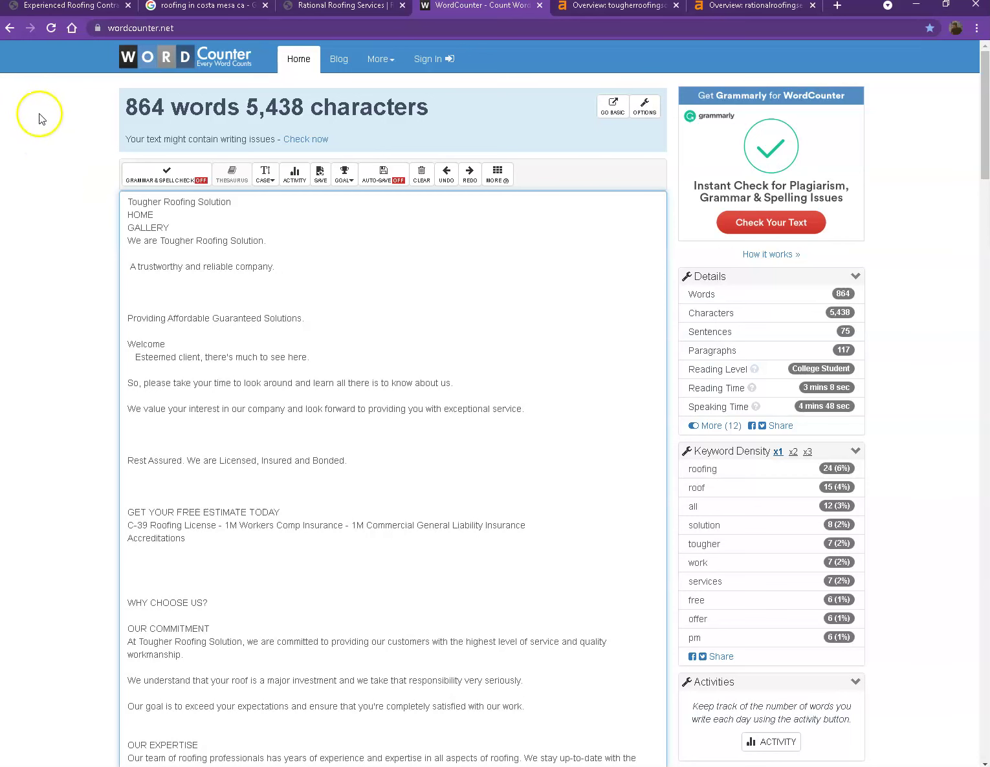
{"action": "left_click", "coordinate": [81, 7]}
{"action": "left_click", "coordinate": [215, 224]}
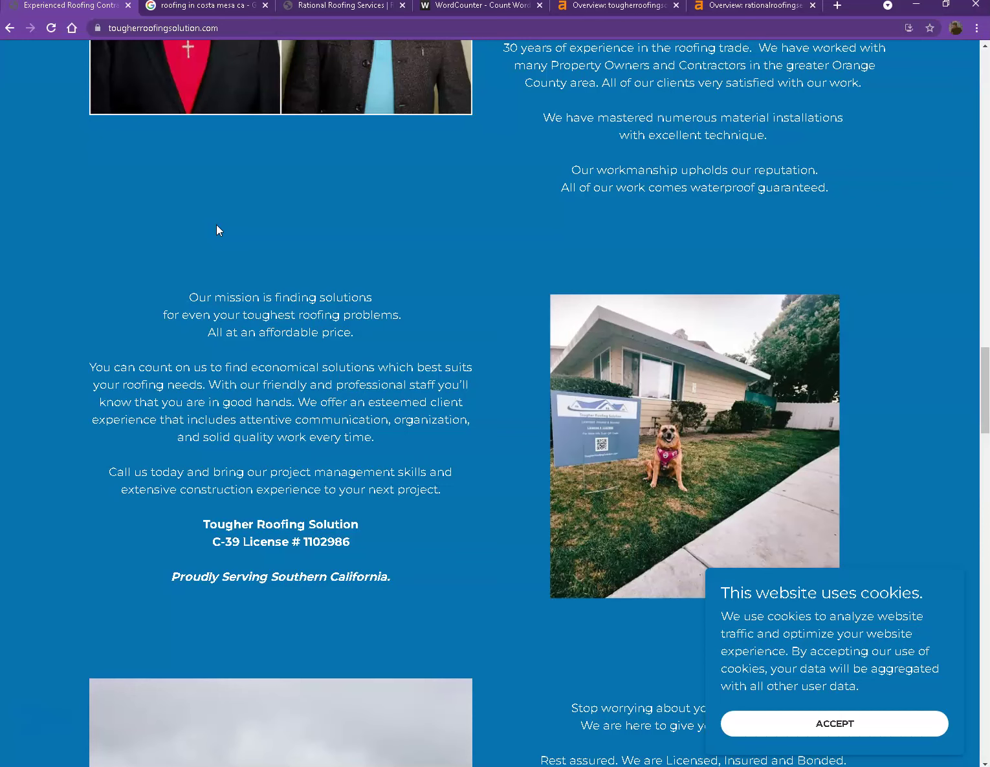
Step: Scroll the roofing homepage back up toward the About Us section
{"action": "scroll", "coordinate": [290, 275], "scroll_direction": "up", "scroll_amount": 15}
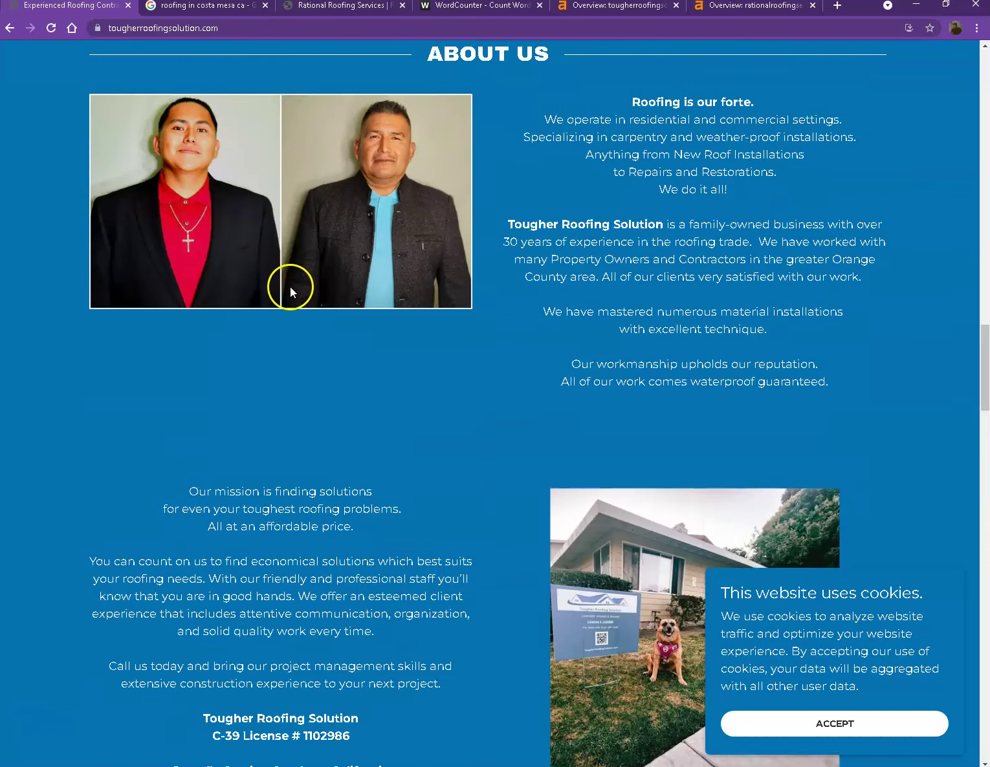
{"action": "left_click", "coordinate": [196, 10]}
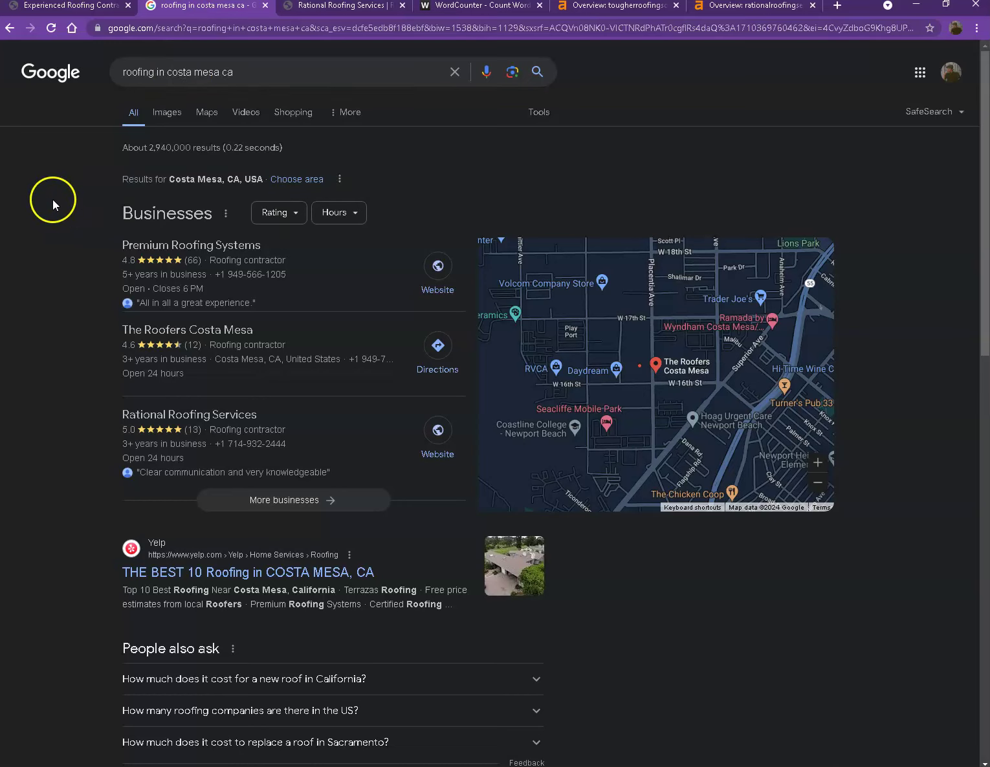
{"action": "mouse_move", "coordinate": [563, 250]}
{"action": "scroll", "coordinate": [82, 247], "scroll_direction": "down", "scroll_amount": 6}
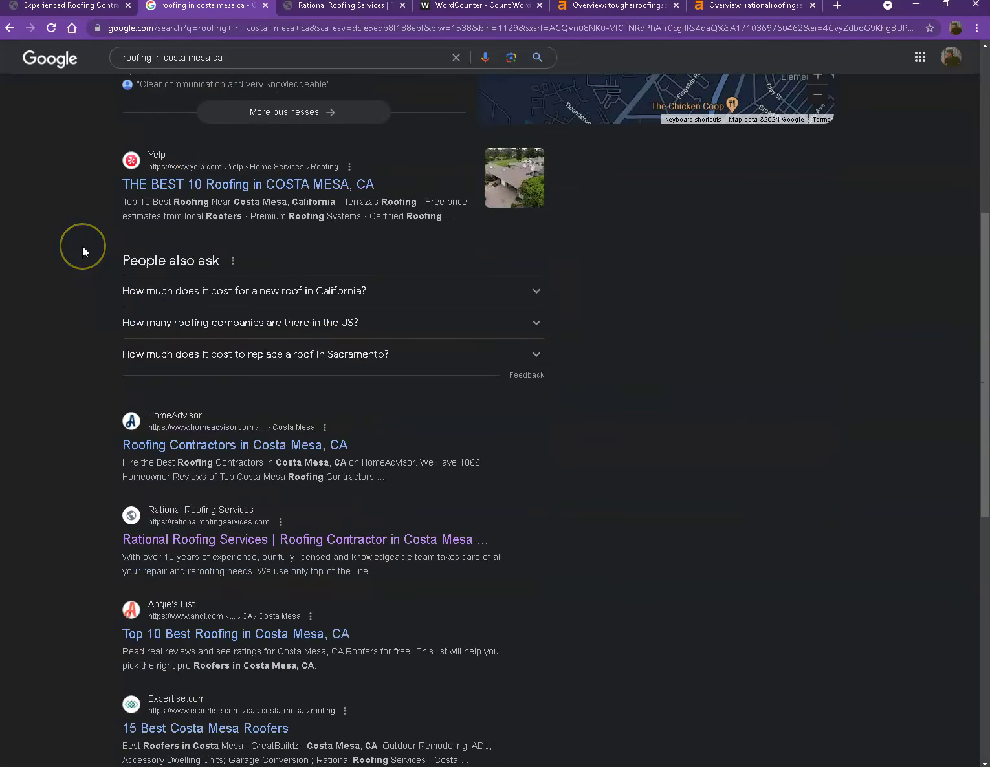
{"action": "scroll", "coordinate": [82, 246], "scroll_direction": "down", "scroll_amount": 2}
{"action": "scroll", "coordinate": [96, 240], "scroll_direction": "down", "scroll_amount": 6}
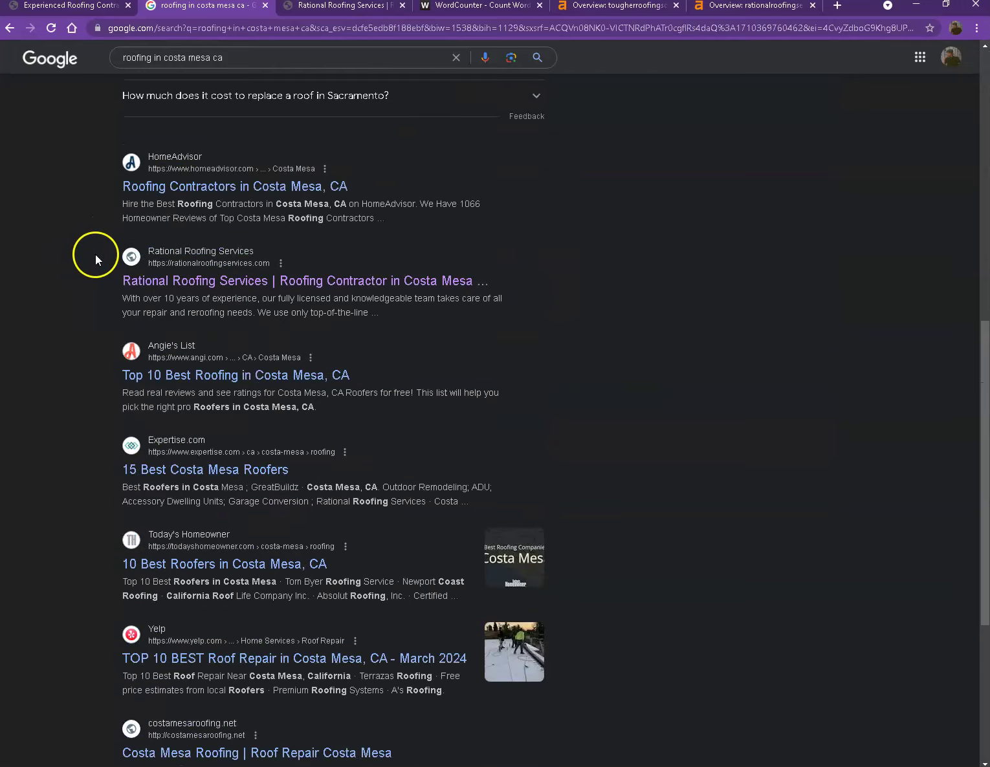
{"action": "scroll", "coordinate": [93, 264], "scroll_direction": "down", "scroll_amount": 4}
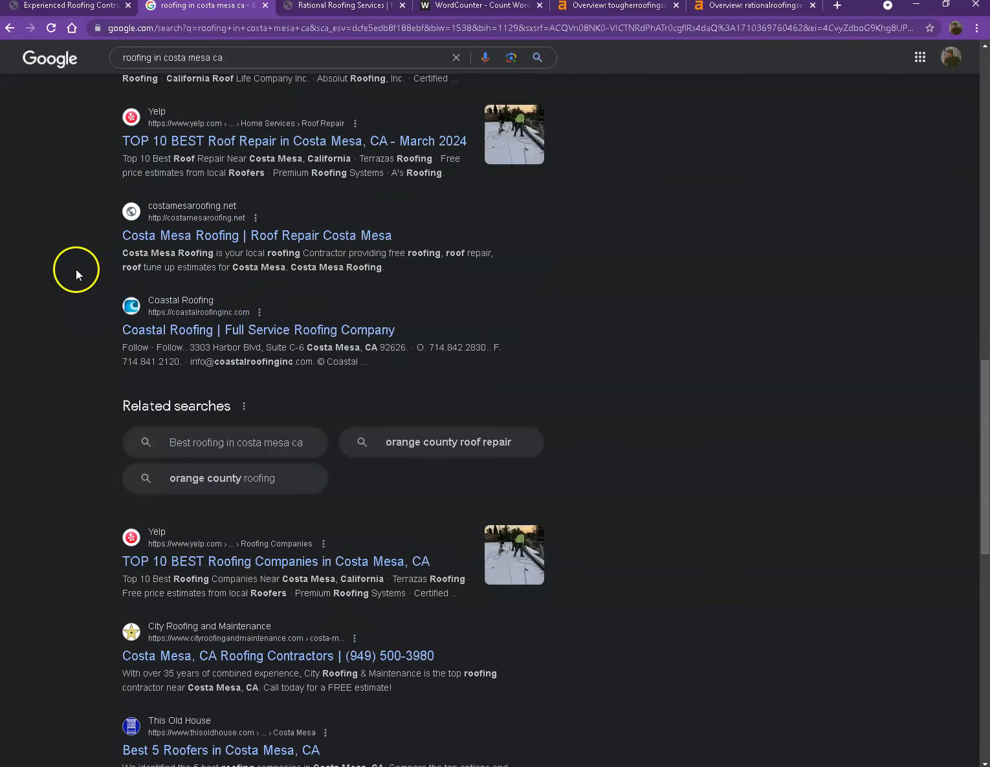
{"action": "scroll", "coordinate": [68, 294], "scroll_direction": "up", "scroll_amount": 5}
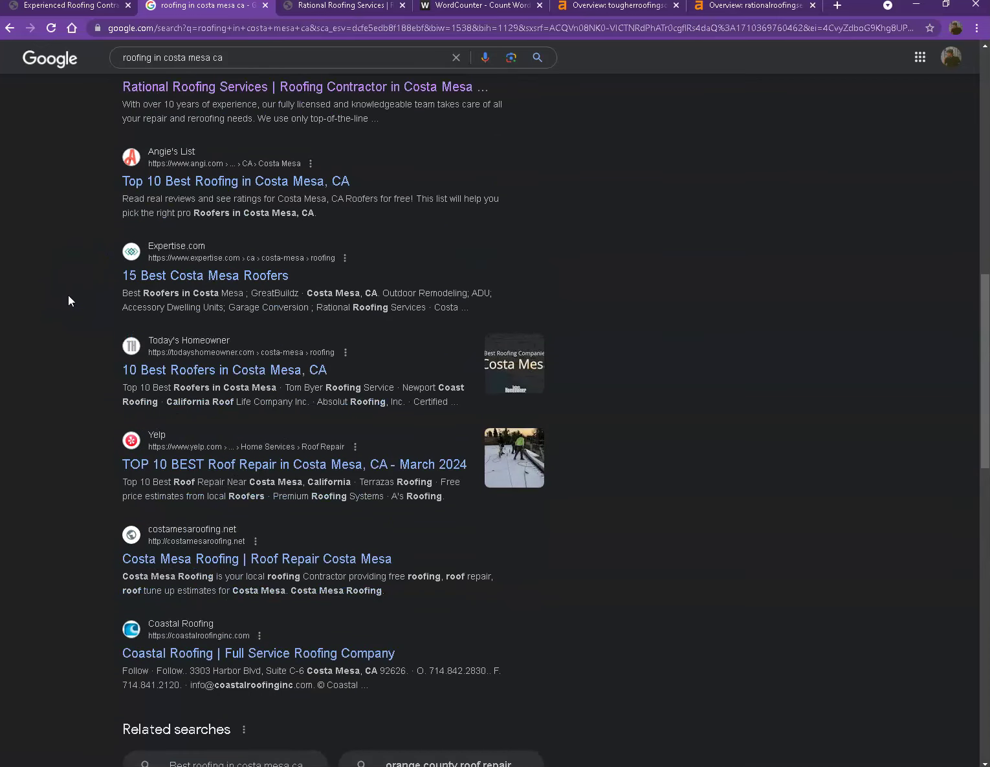
{"action": "scroll", "coordinate": [67, 301], "scroll_direction": "up", "scroll_amount": 1}
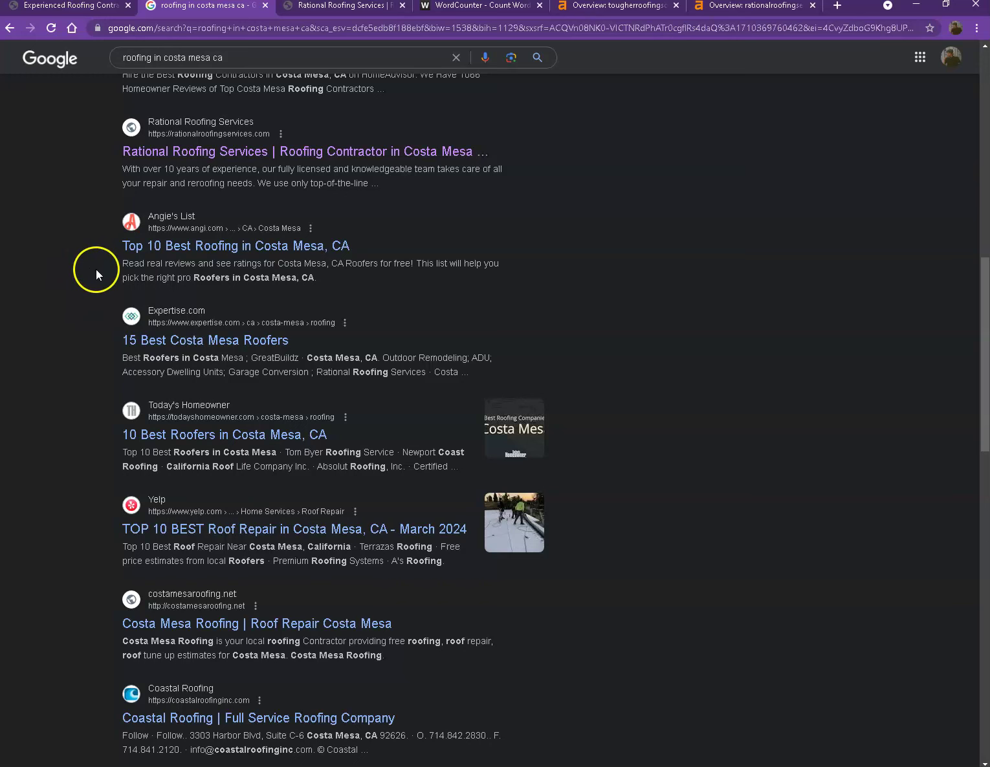
Step: Bring up rationalroofingservices.com and read through its services, reviews, contact, hours and service areas
{"action": "left_click", "coordinate": [353, 8]}
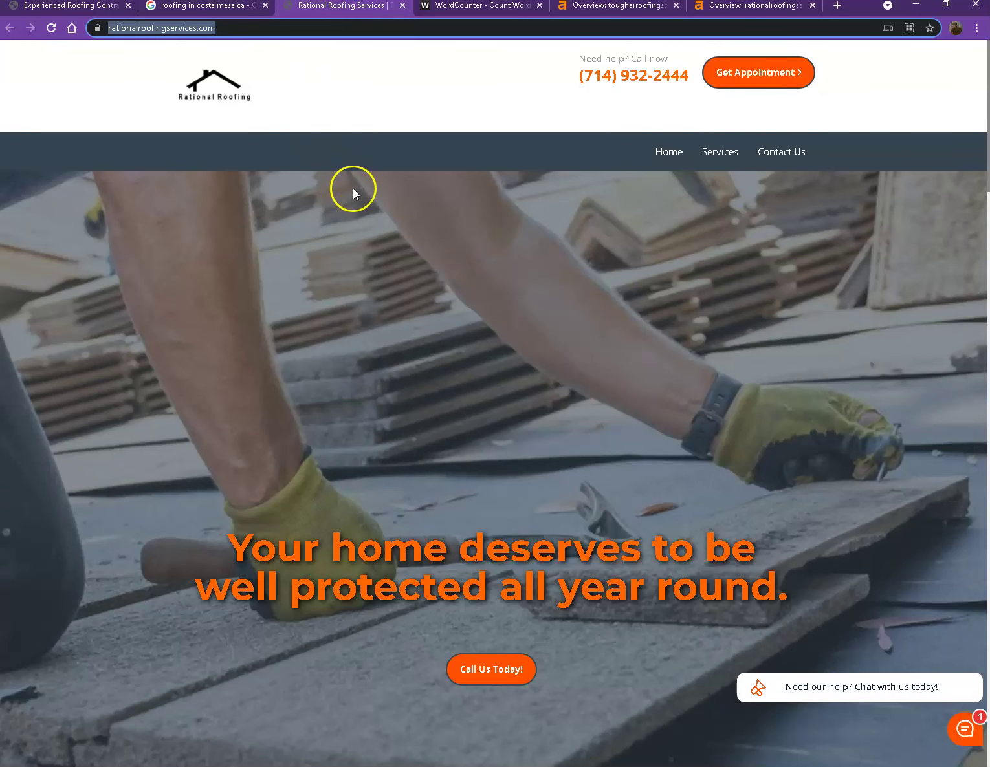
{"action": "left_click", "coordinate": [218, 201]}
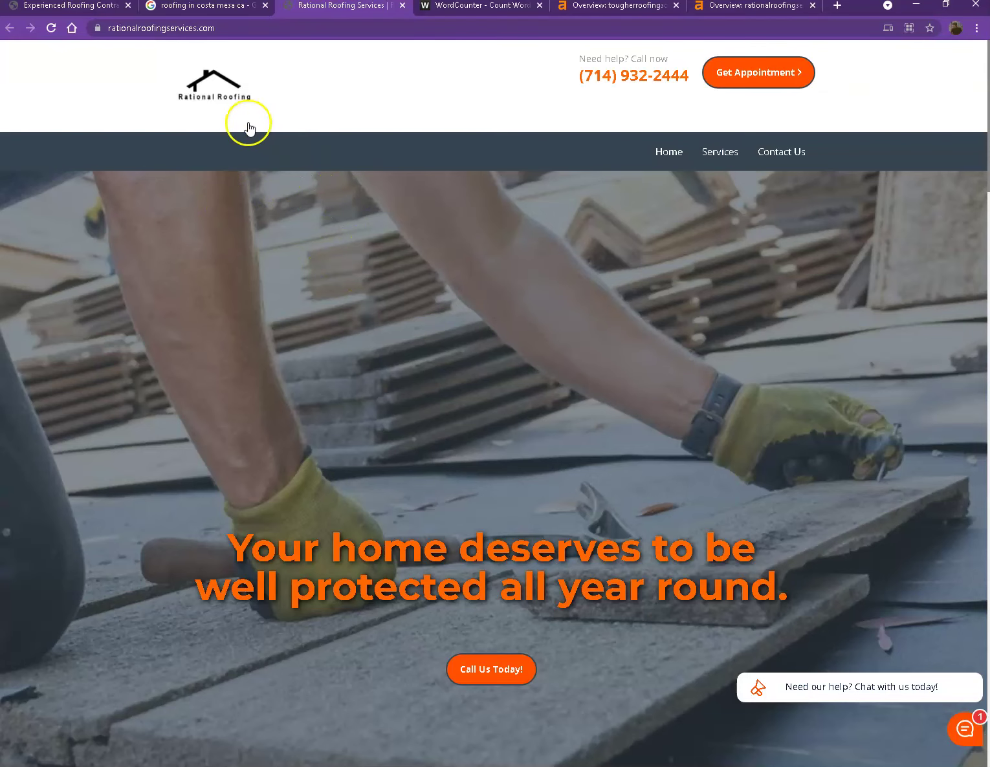
{"action": "scroll", "coordinate": [531, 168], "scroll_direction": "down", "scroll_amount": 8}
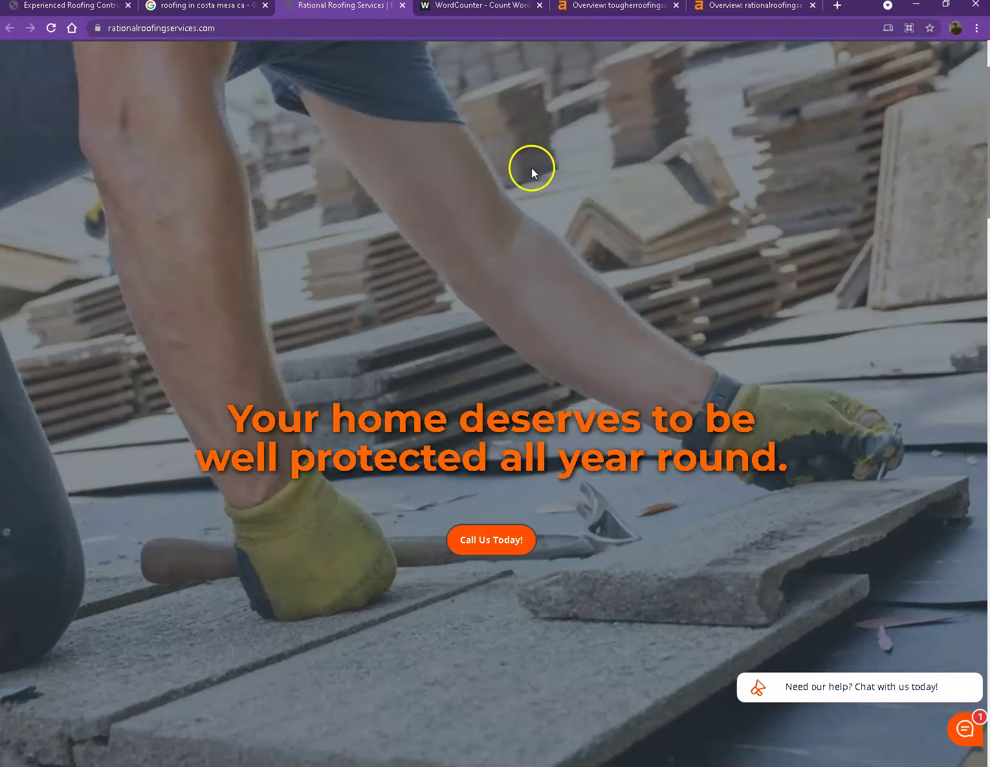
{"action": "scroll", "coordinate": [579, 193], "scroll_direction": "down", "scroll_amount": 20}
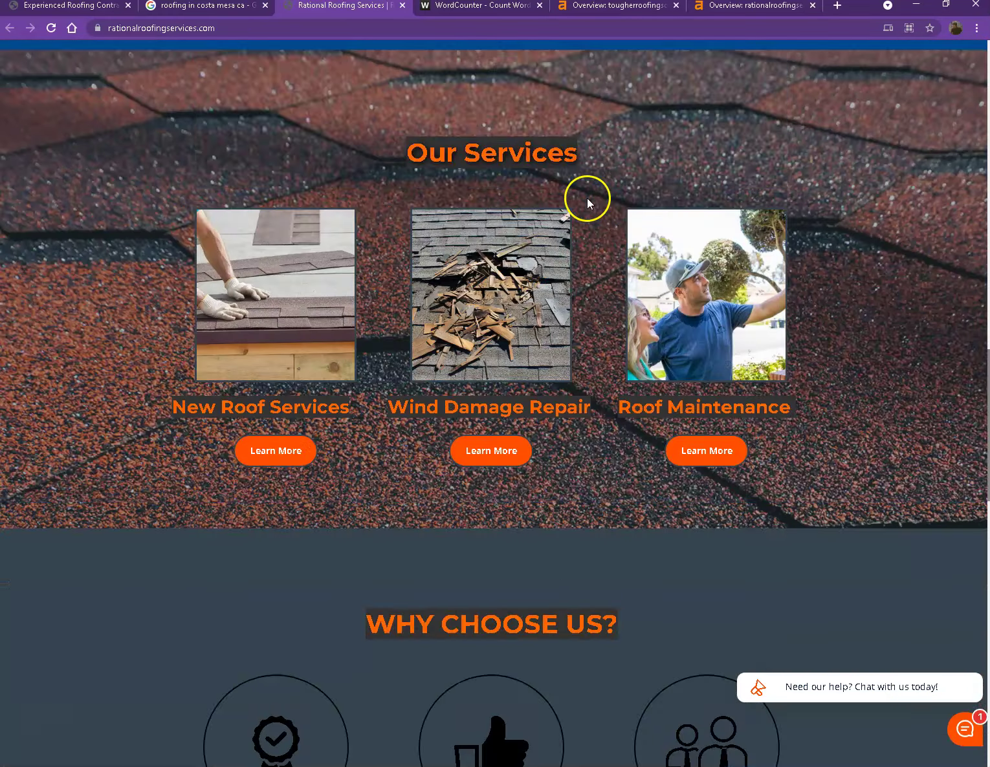
{"action": "scroll", "coordinate": [587, 197], "scroll_direction": "down", "scroll_amount": 10}
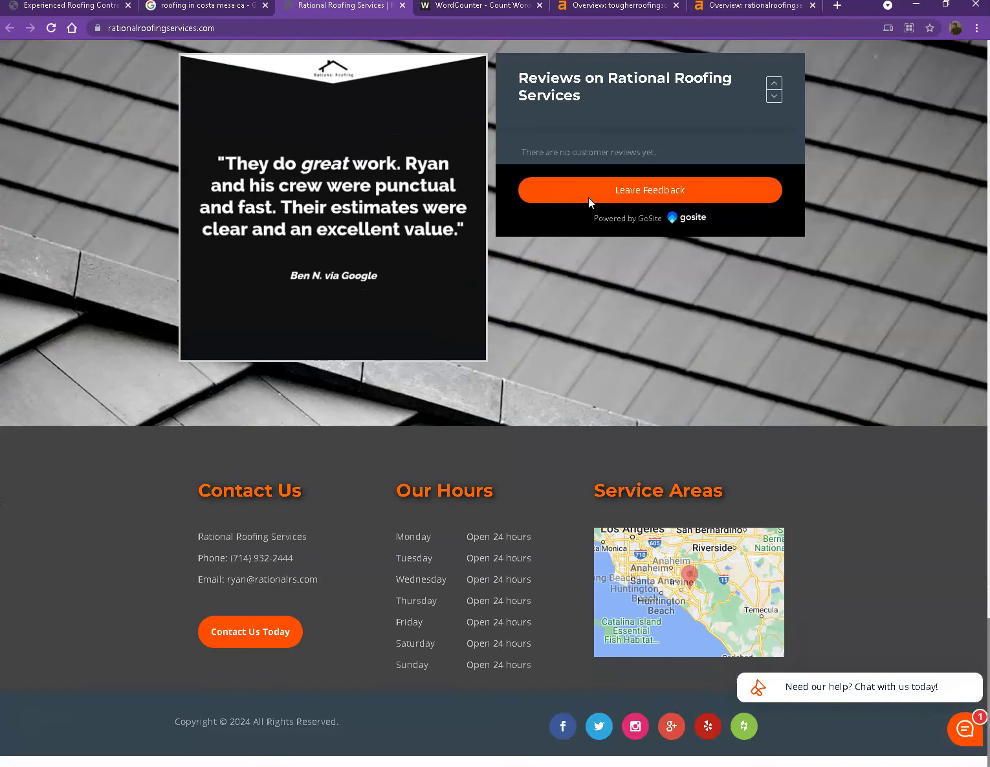
Step: Show tougherroofingsolution.com's Ahrefs overview: DR 0, UR 0.8, 3 backlinks, 1 referring domain
{"action": "left_click", "coordinate": [592, 12]}
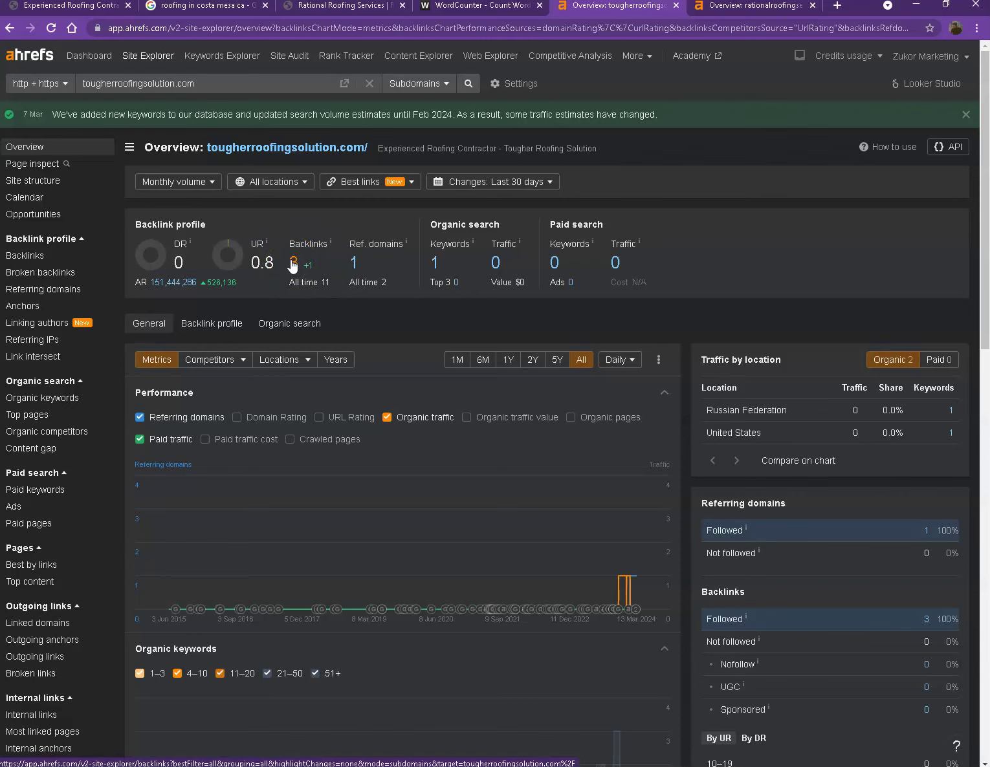
Step: Compare both Ahrefs overviews, ending on rationalroofingservices.com with 31 backlinks and 10 referring domains
{"action": "left_click", "coordinate": [317, 245]}
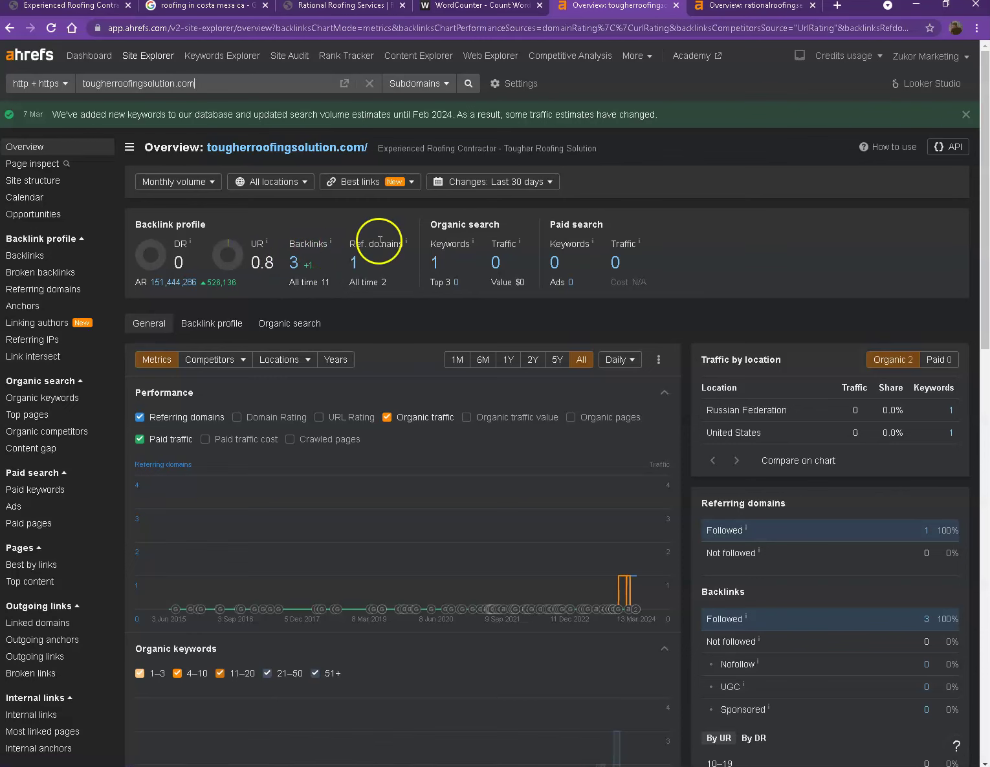
{"action": "left_click", "coordinate": [731, 9]}
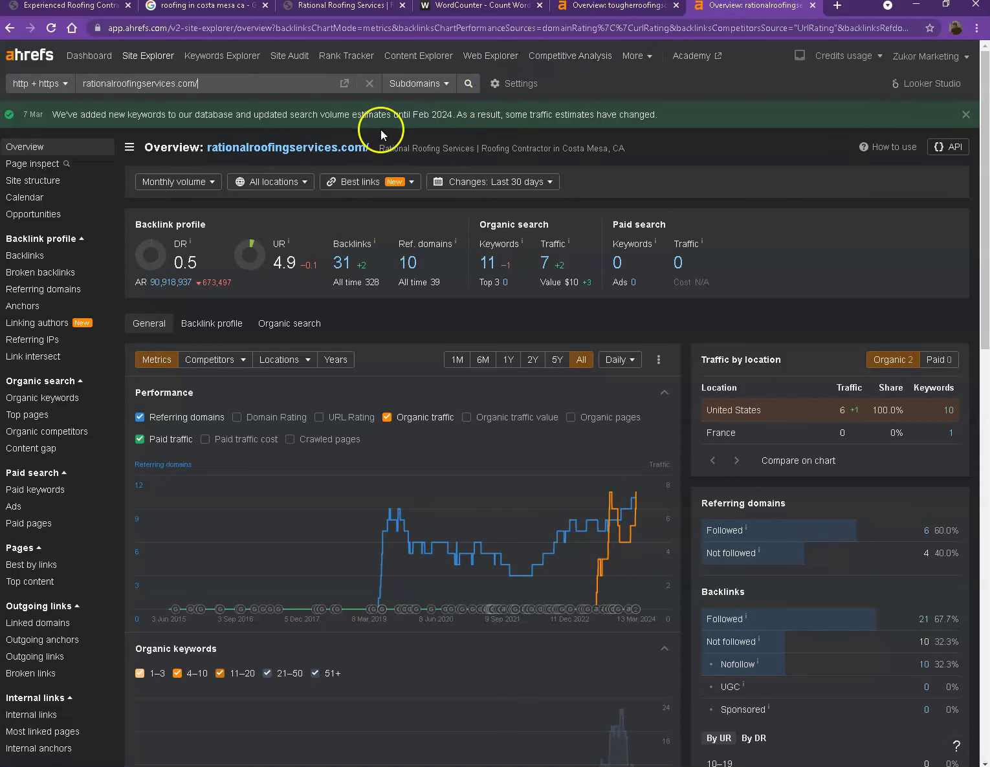
{"action": "left_click", "coordinate": [598, 10]}
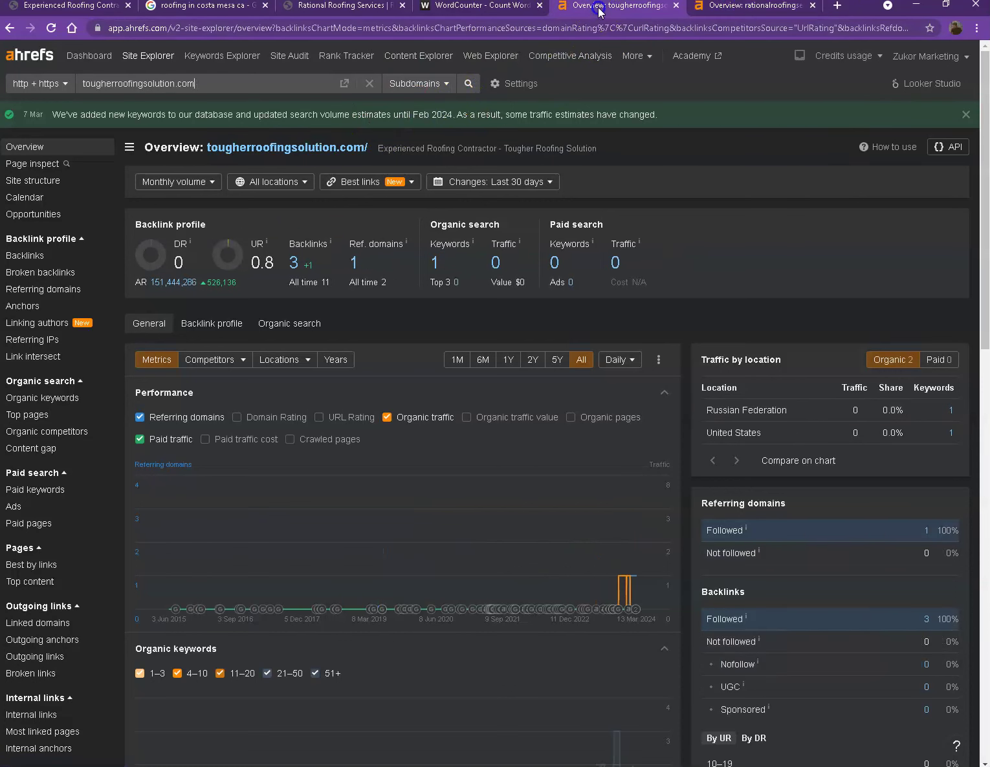
{"action": "left_click", "coordinate": [725, 9]}
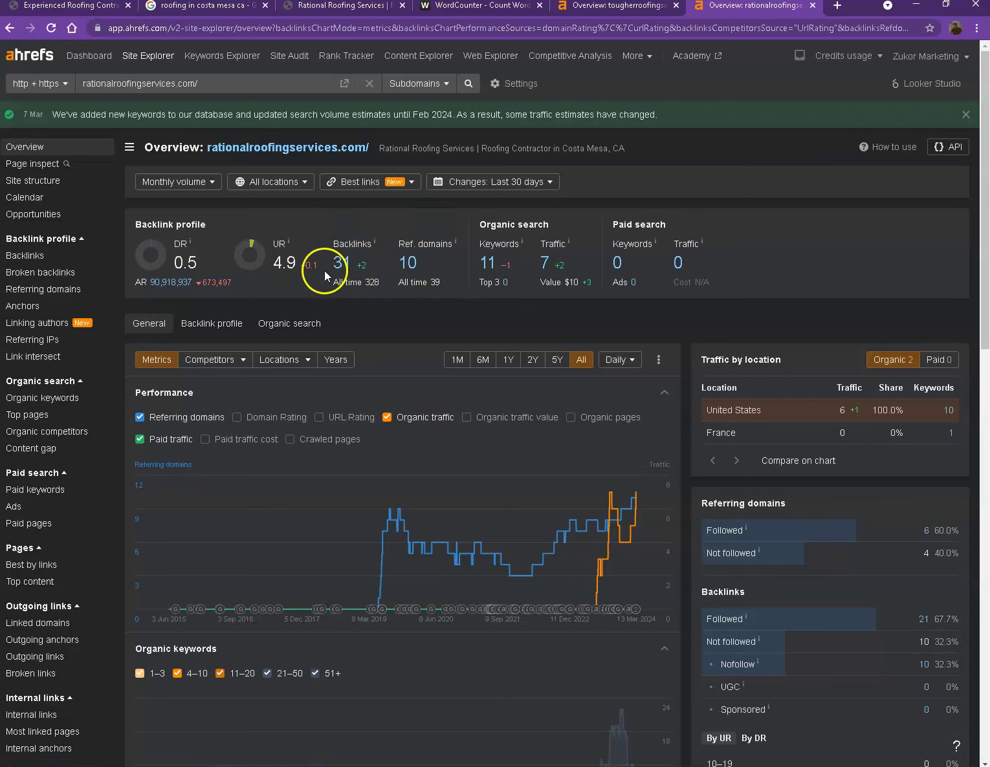
{"action": "left_click", "coordinate": [412, 268]}
{"action": "left_click", "coordinate": [420, 265]}
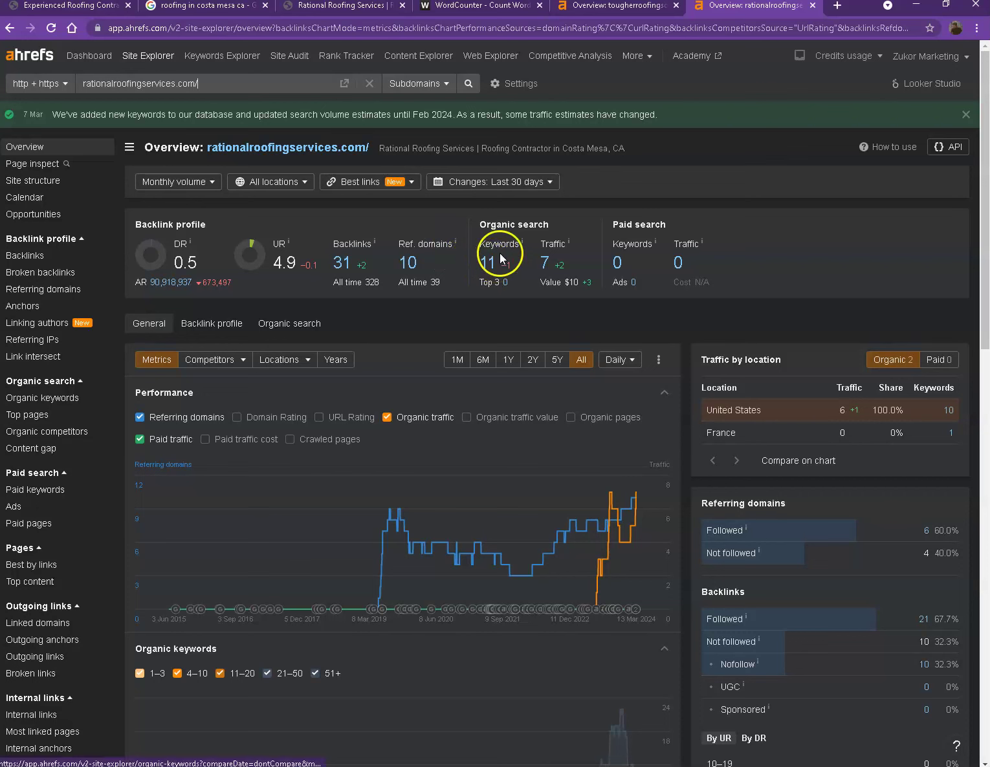
Step: Open the competitor's Ref. domains and Keywords reports in new tabs, then view the keywords report
{"action": "right_click", "coordinate": [409, 262]}
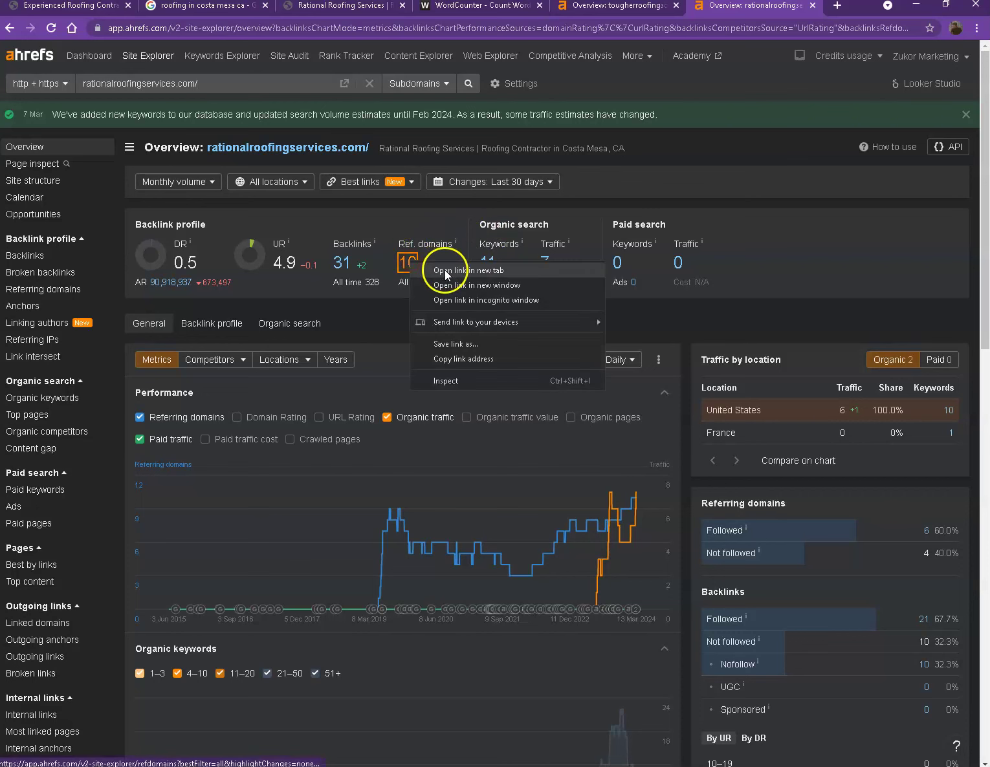
{"action": "left_click", "coordinate": [445, 275]}
{"action": "right_click", "coordinate": [487, 263]}
{"action": "left_click", "coordinate": [515, 276]}
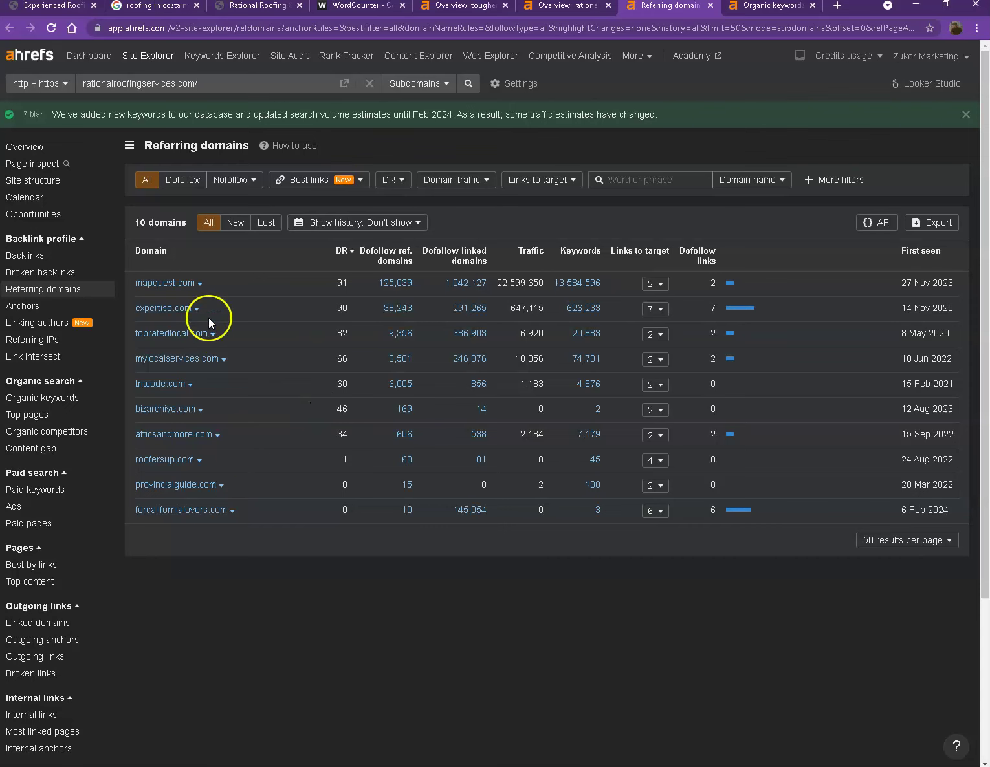
{"action": "left_click", "coordinate": [756, 6]}
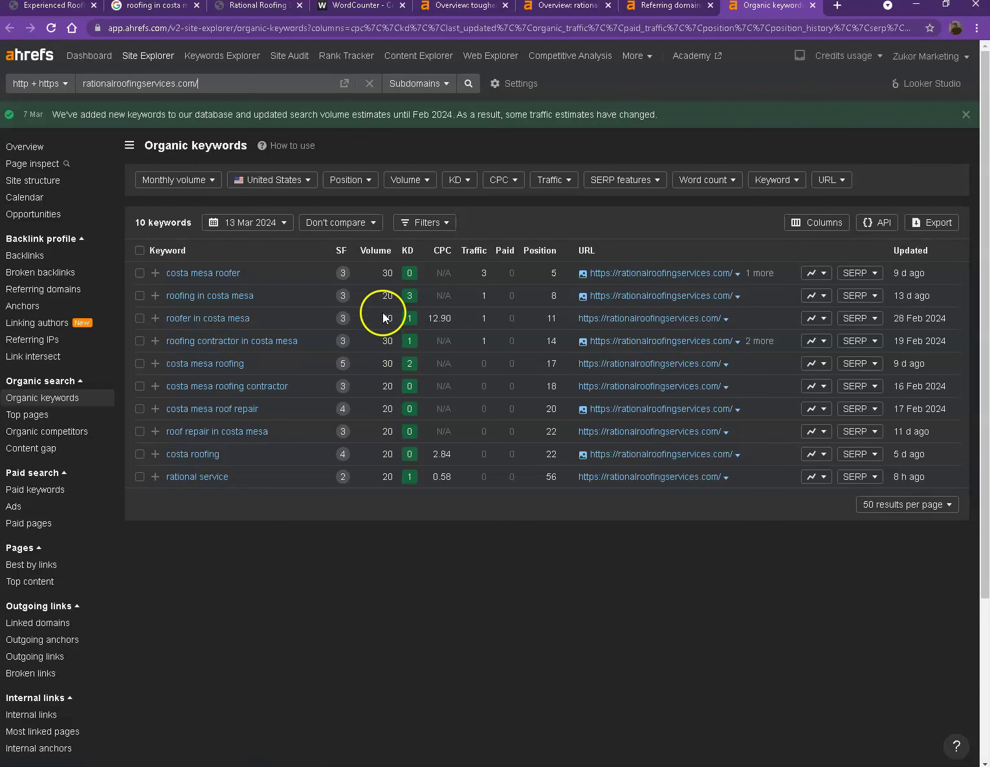
Step: Look over the competitor's 10 keywords, then go back to the tougherroofingsolution.com homepage
{"action": "mouse_move", "coordinate": [383, 250]}
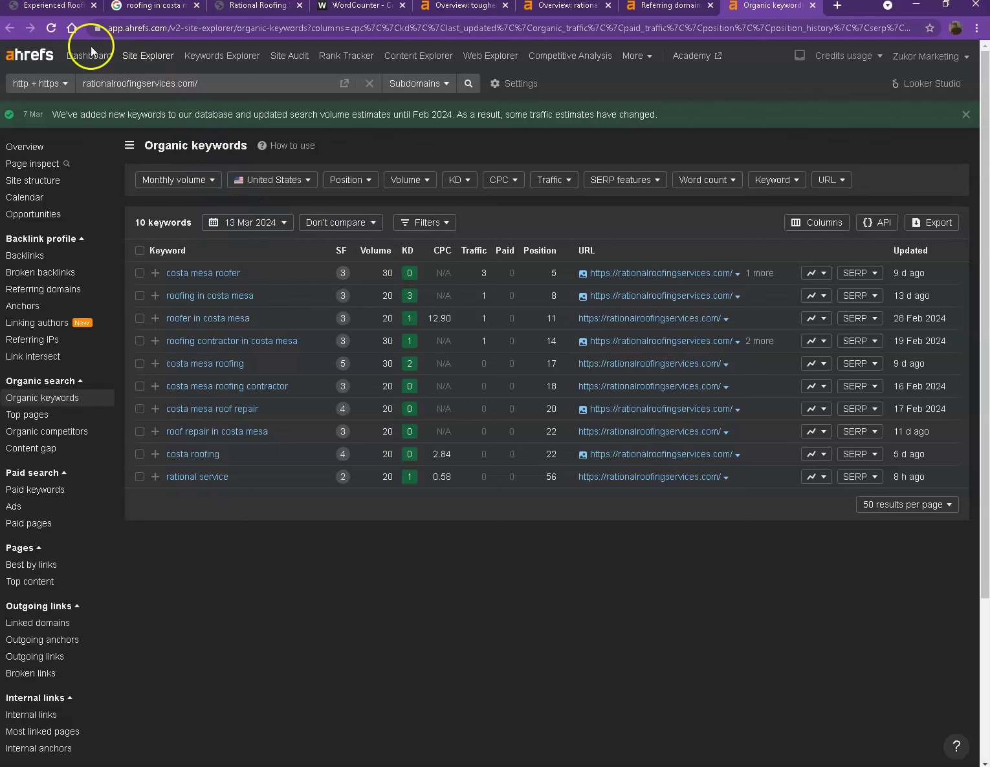
{"action": "left_click", "coordinate": [69, 8]}
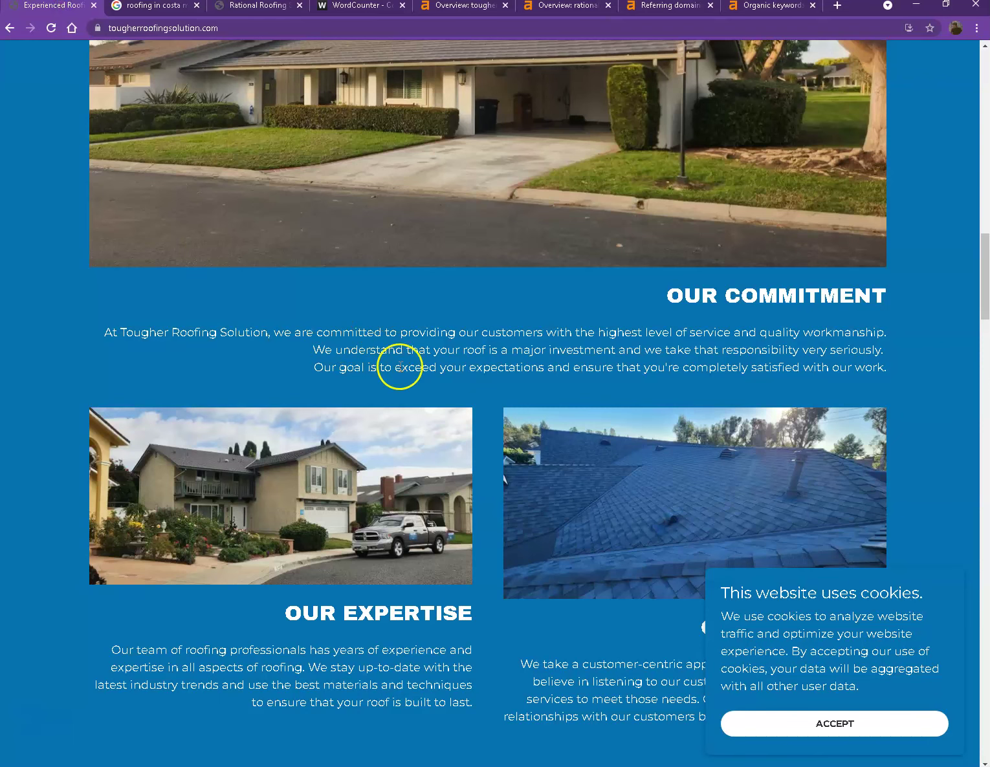
{"action": "scroll", "coordinate": [403, 364], "scroll_direction": "down", "scroll_amount": 3}
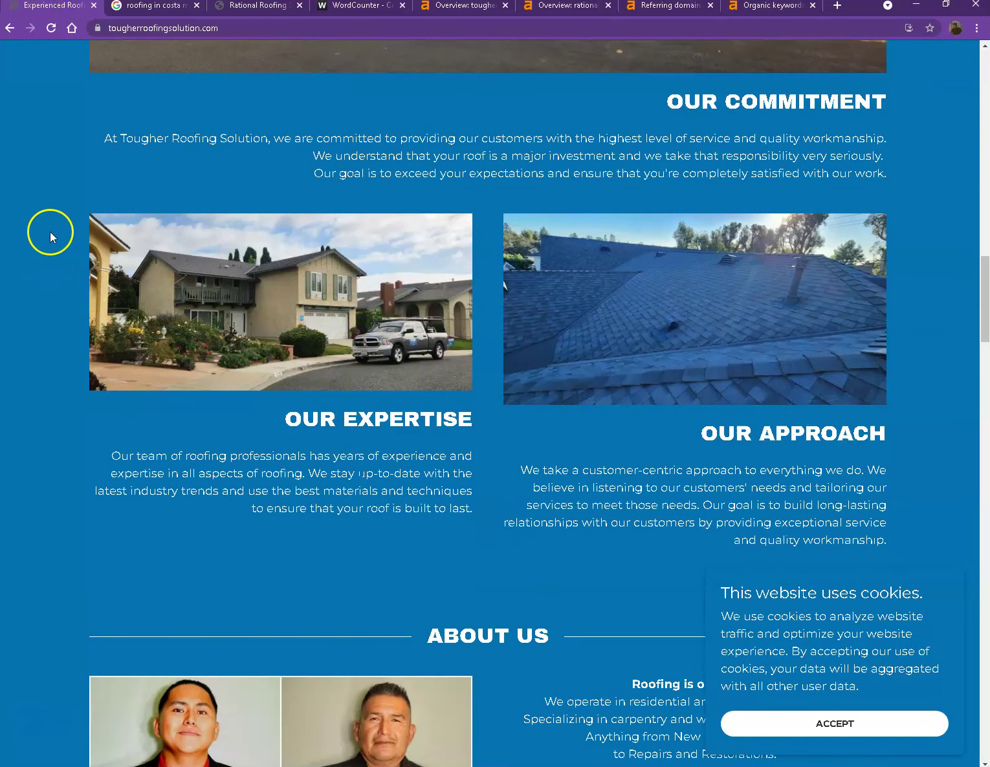
{"action": "right_click", "coordinate": [225, 252]}
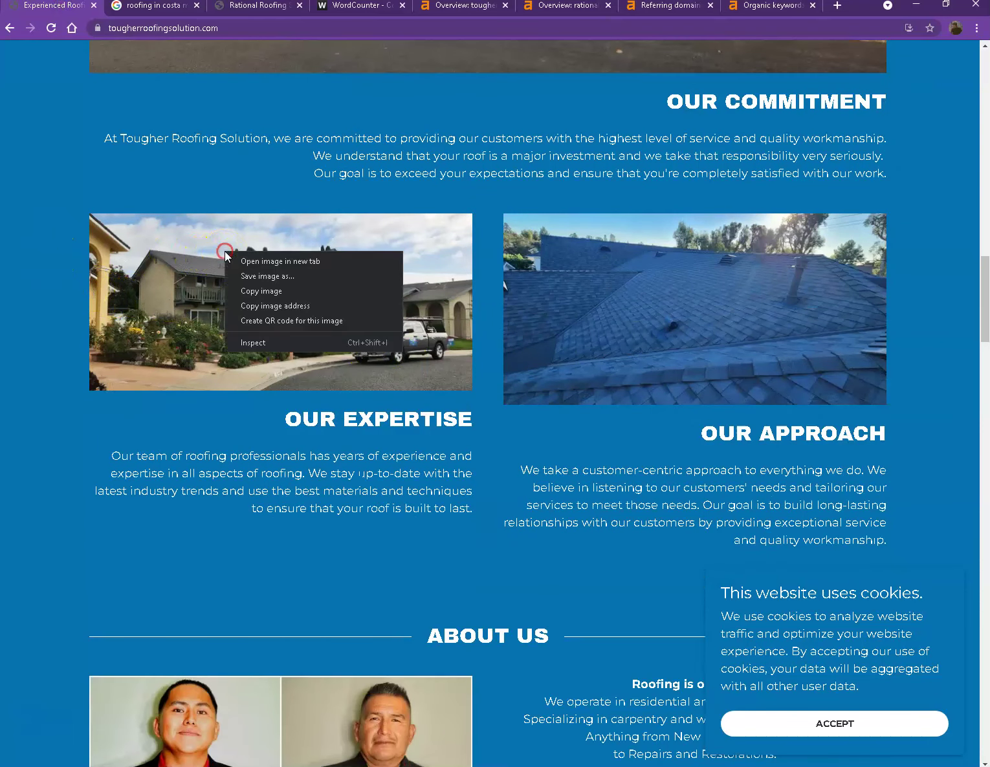
{"action": "left_click", "coordinate": [265, 274]}
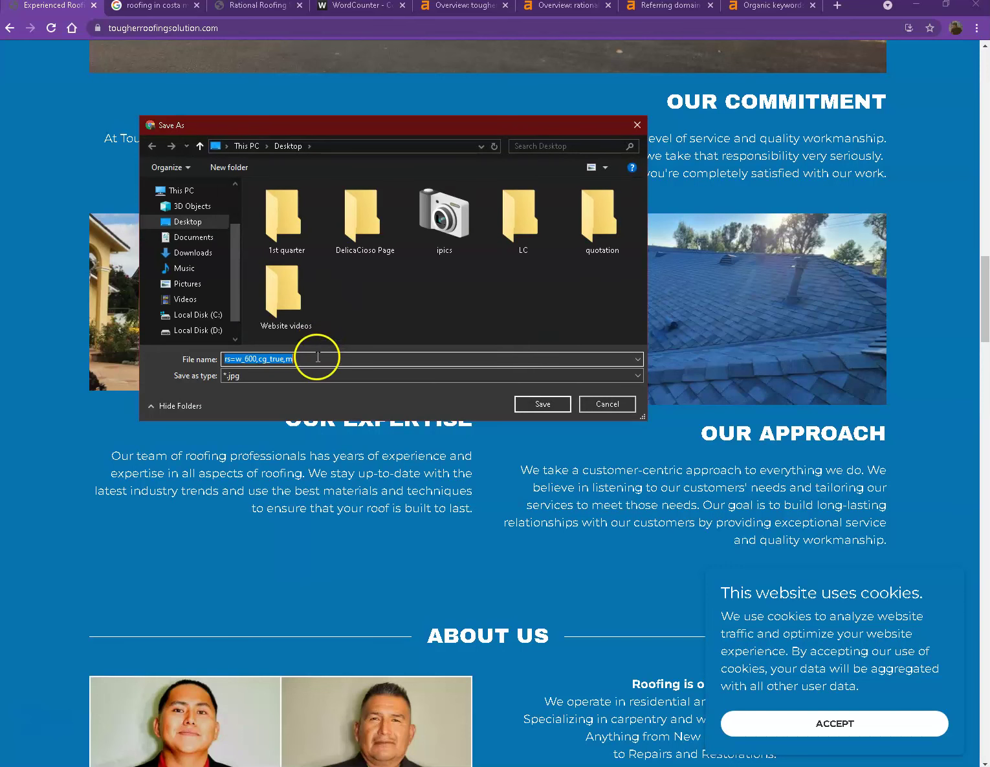
{"action": "left_click", "coordinate": [315, 360]}
{"action": "left_click_drag", "start_coordinate": [315, 360], "coordinate": [216, 360]}
{"action": "left_click", "coordinate": [607, 403]}
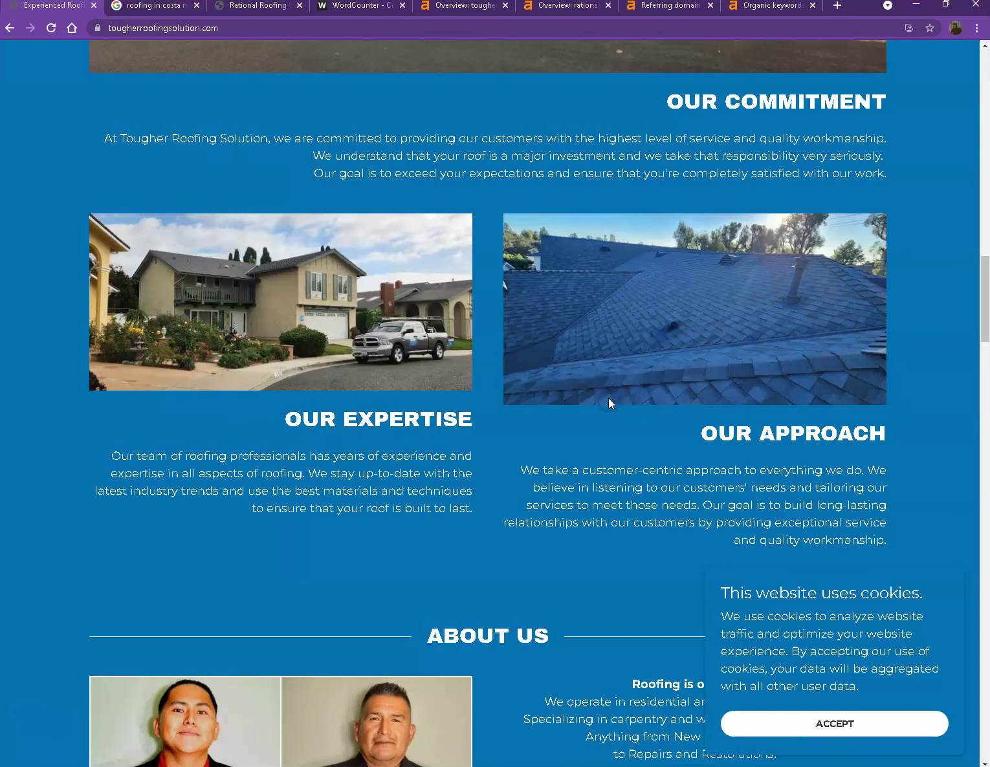
{"action": "right_click", "coordinate": [583, 310]}
{"action": "left_click", "coordinate": [627, 335]}
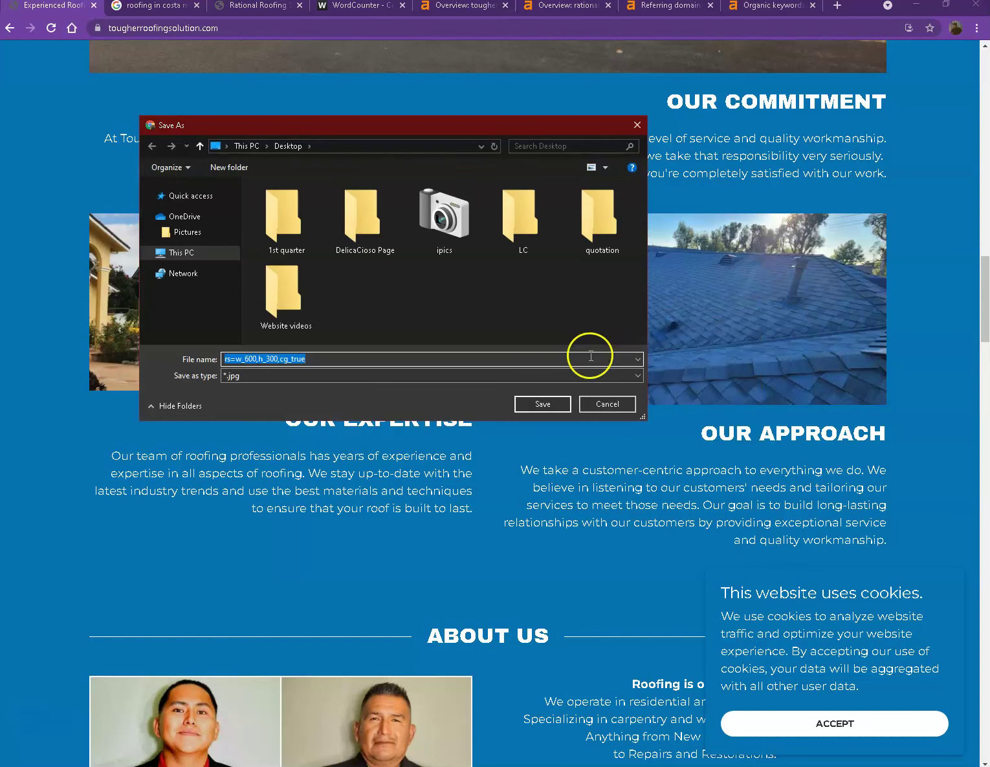
{"action": "left_click", "coordinate": [599, 406]}
{"action": "scroll", "coordinate": [389, 462], "scroll_direction": "down", "scroll_amount": 6}
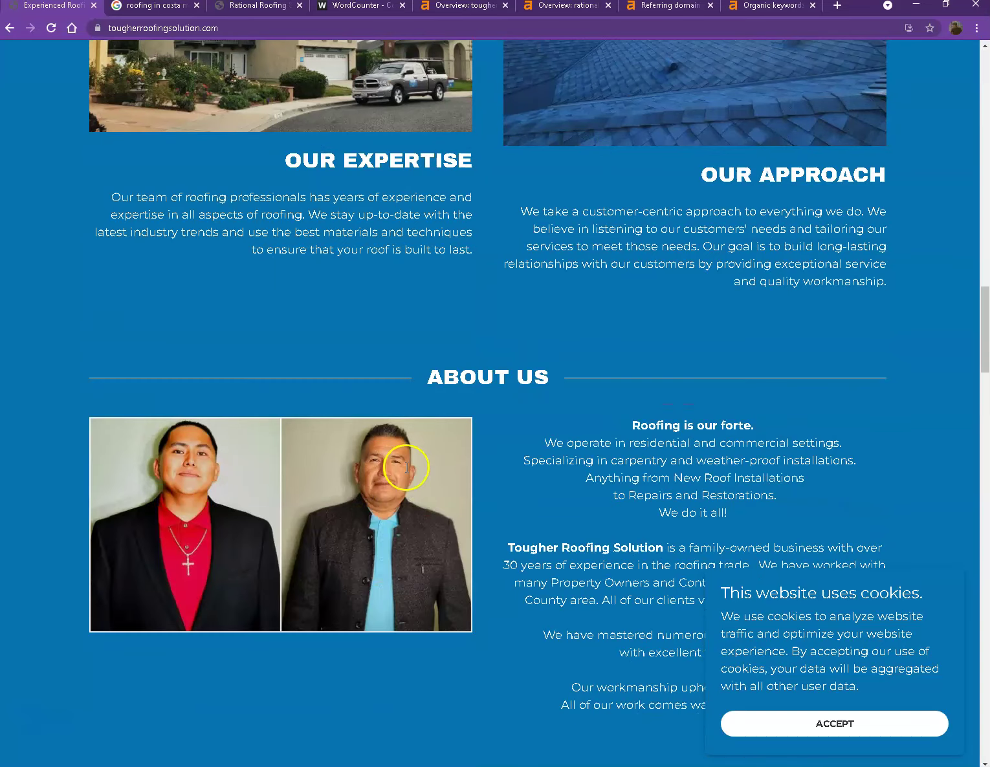
{"action": "scroll", "coordinate": [417, 468], "scroll_direction": "down", "scroll_amount": 7}
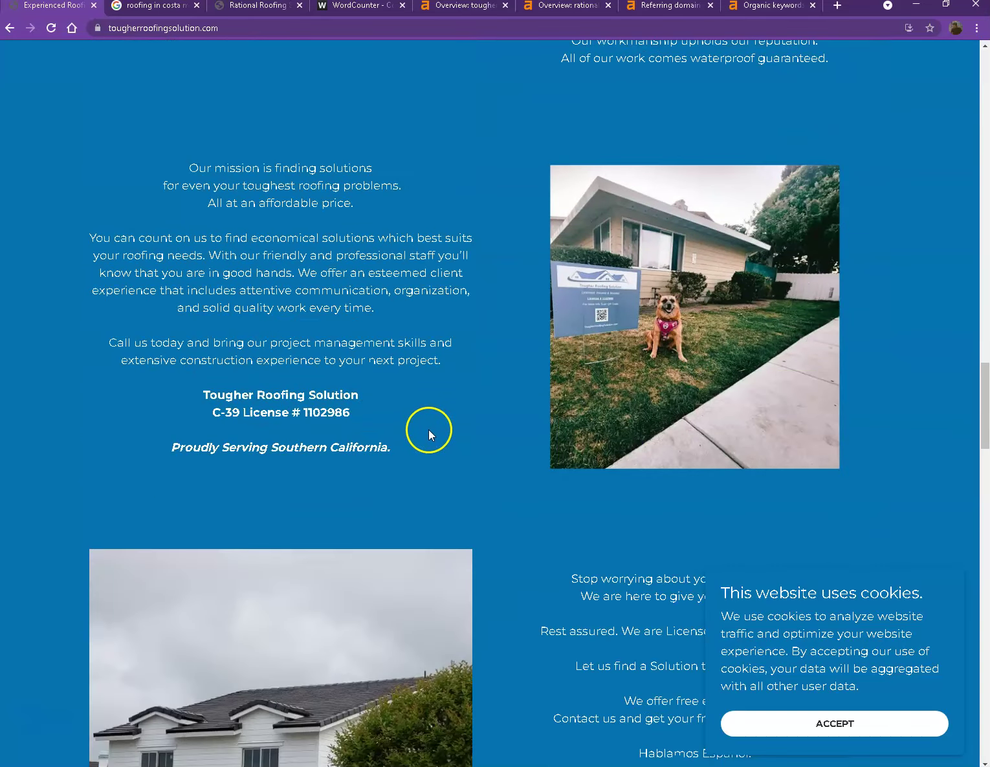
{"action": "scroll", "coordinate": [442, 420], "scroll_direction": "down", "scroll_amount": 15}
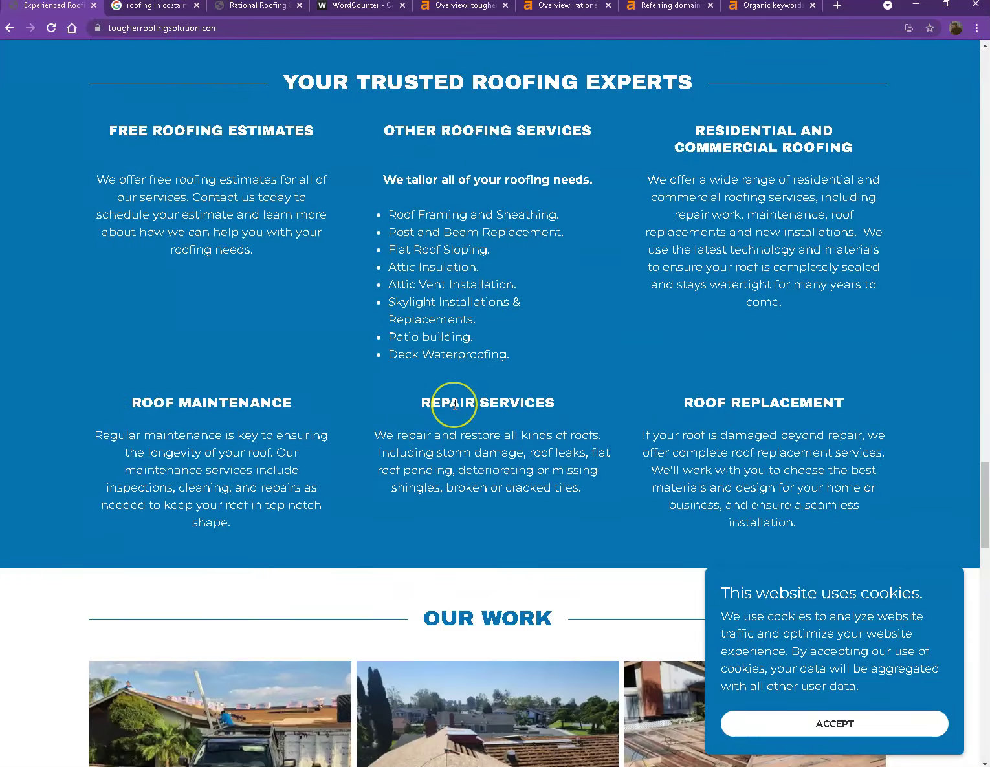
{"action": "scroll", "coordinate": [454, 405], "scroll_direction": "down", "scroll_amount": 2}
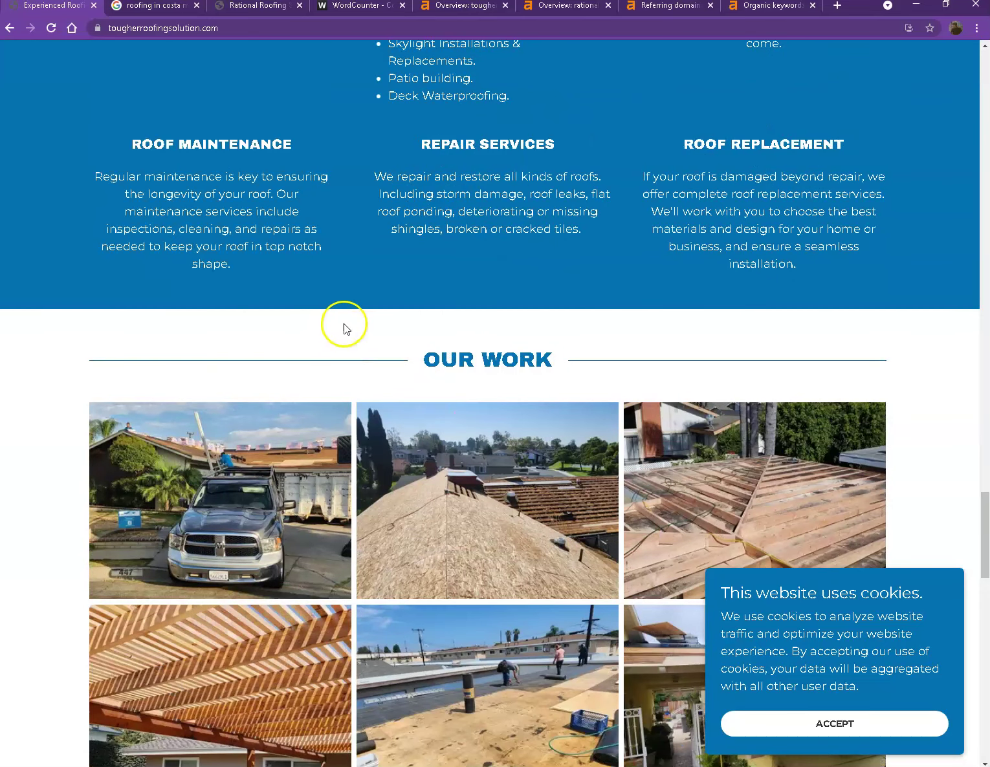
{"action": "scroll", "coordinate": [298, 327], "scroll_direction": "down", "scroll_amount": 2}
{"action": "scroll", "coordinate": [382, 291], "scroll_direction": "up", "scroll_amount": 11}
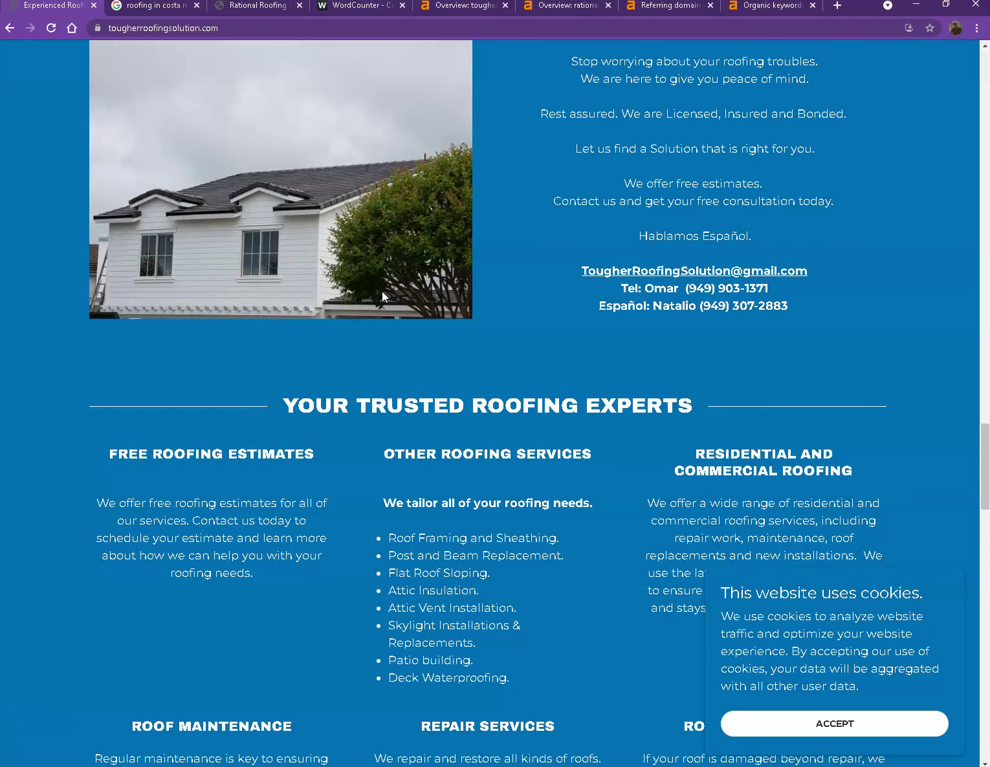
{"action": "scroll", "coordinate": [557, 372], "scroll_direction": "up", "scroll_amount": 9}
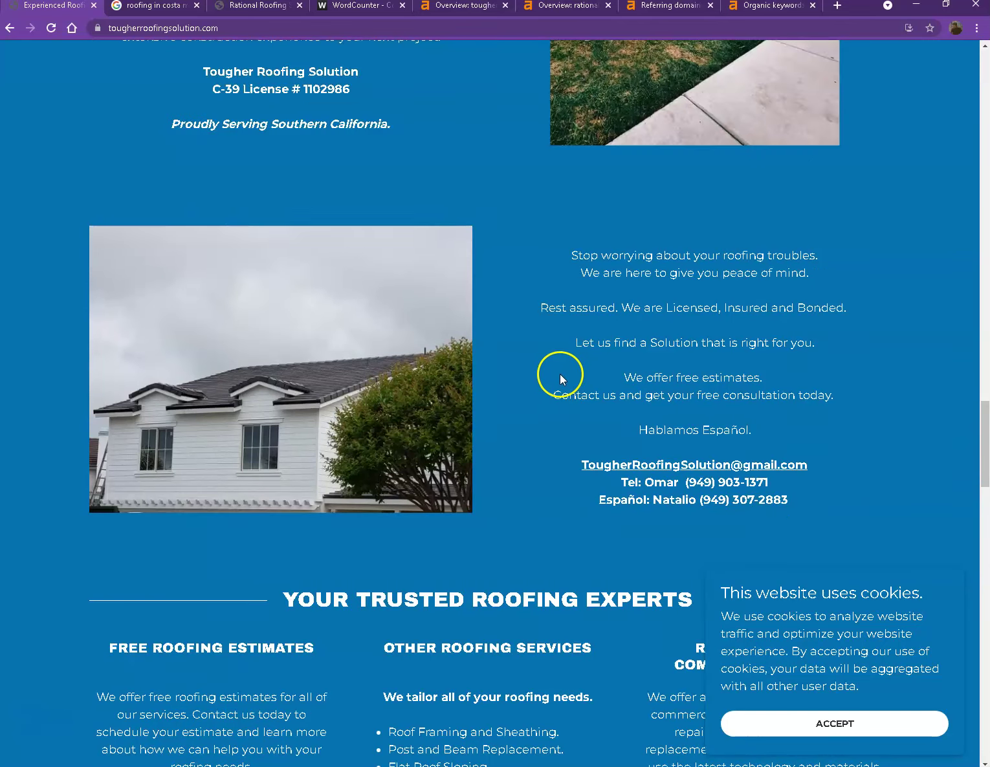
{"action": "scroll", "coordinate": [452, 339], "scroll_direction": "up", "scroll_amount": 2}
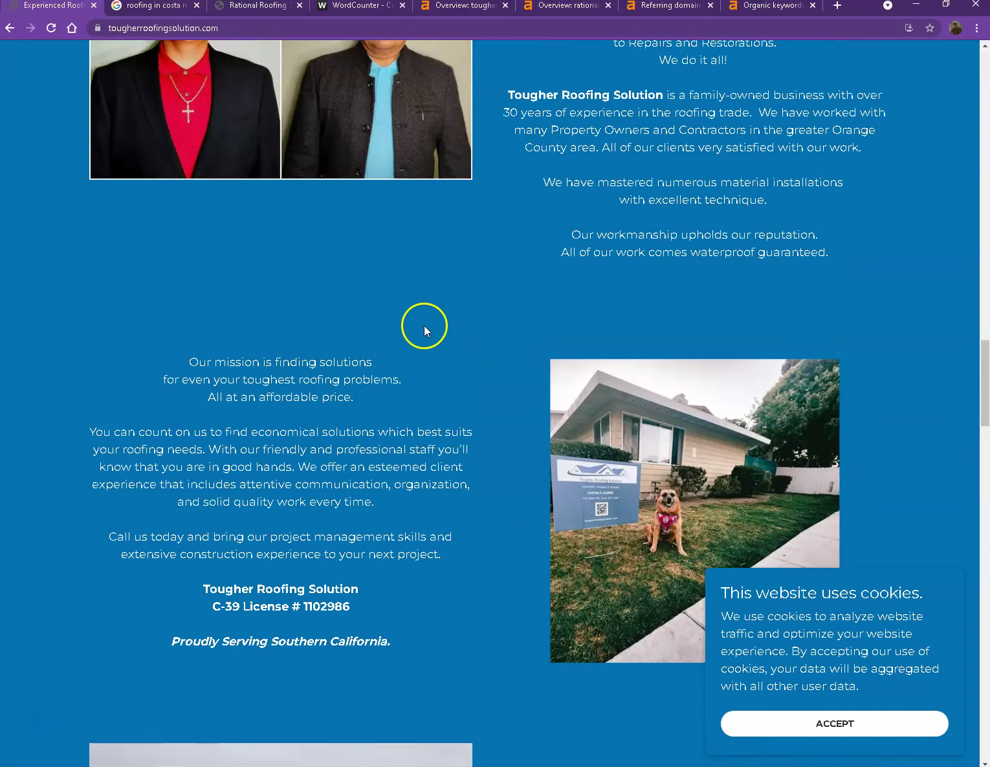
{"action": "scroll", "coordinate": [466, 324], "scroll_direction": "up", "scroll_amount": 14}
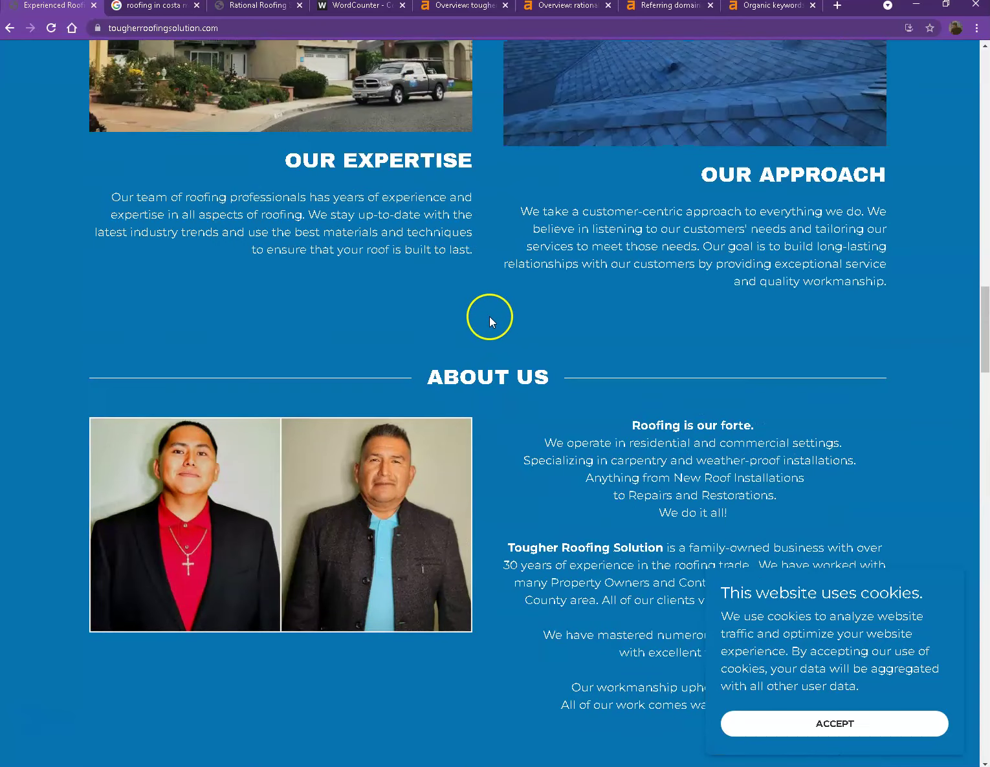
{"action": "scroll", "coordinate": [480, 309], "scroll_direction": "up", "scroll_amount": 11}
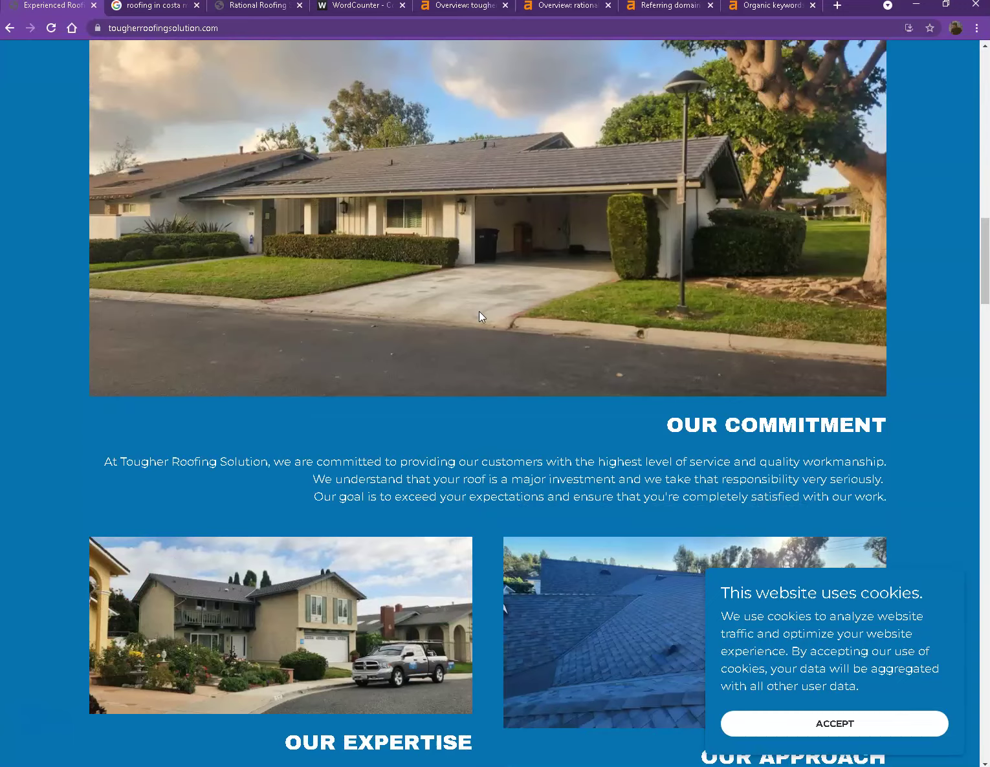
{"action": "scroll", "coordinate": [420, 305], "scroll_direction": "up", "scroll_amount": 2}
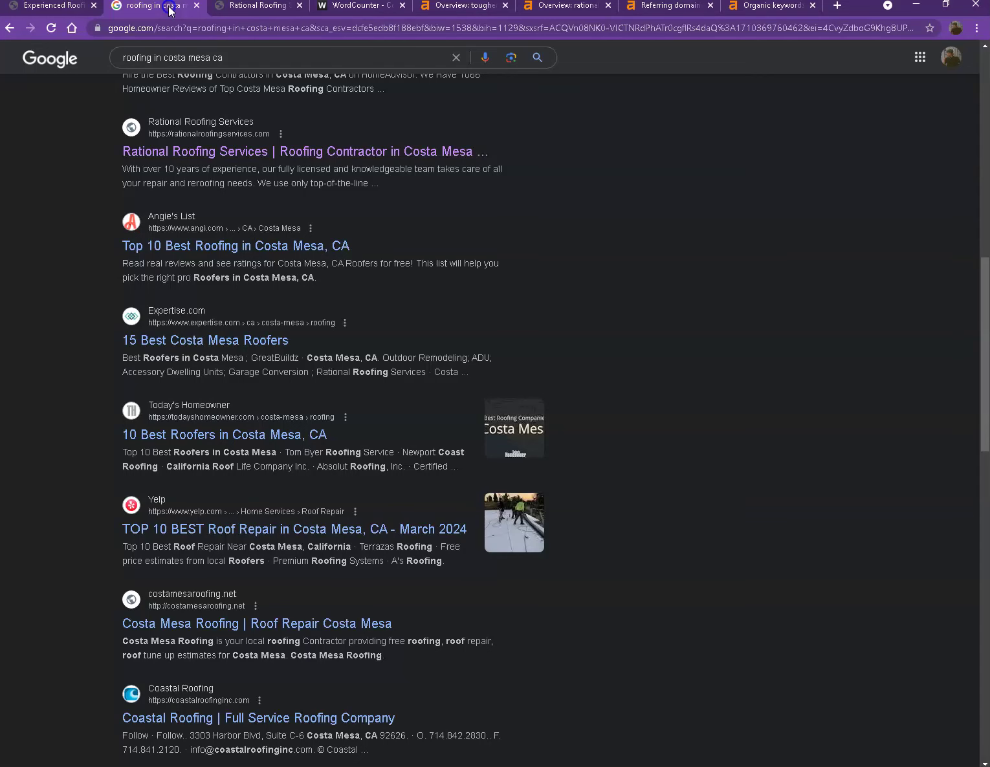
{"action": "left_click", "coordinate": [161, 6]}
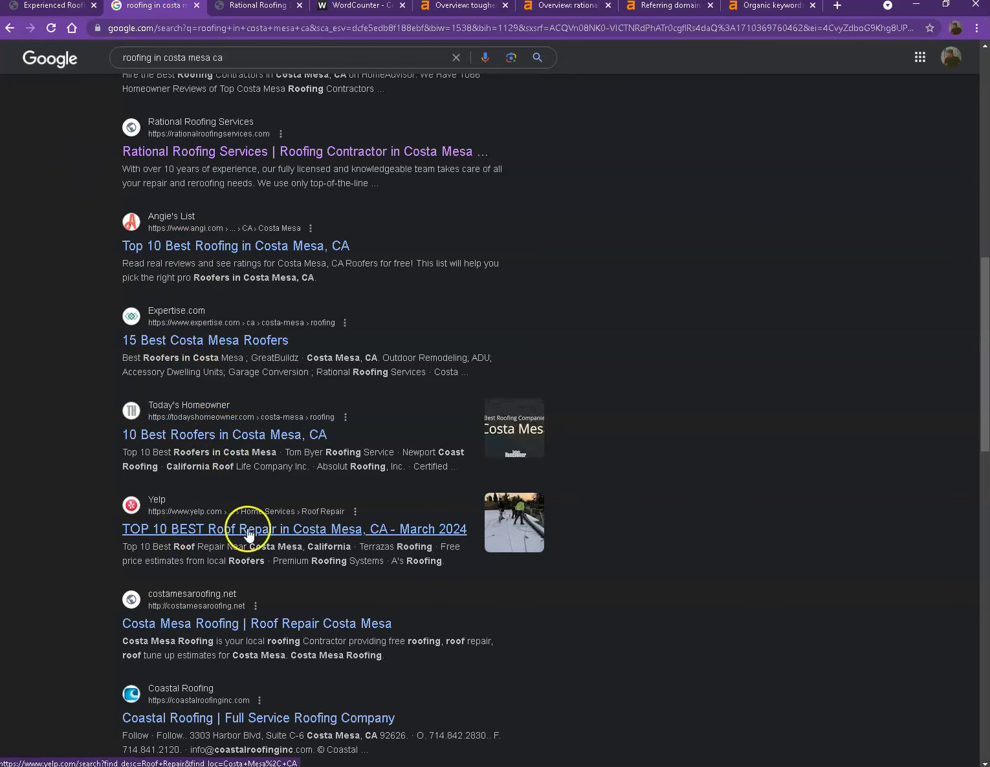
{"action": "scroll", "coordinate": [248, 534], "scroll_direction": "up", "scroll_amount": 15}
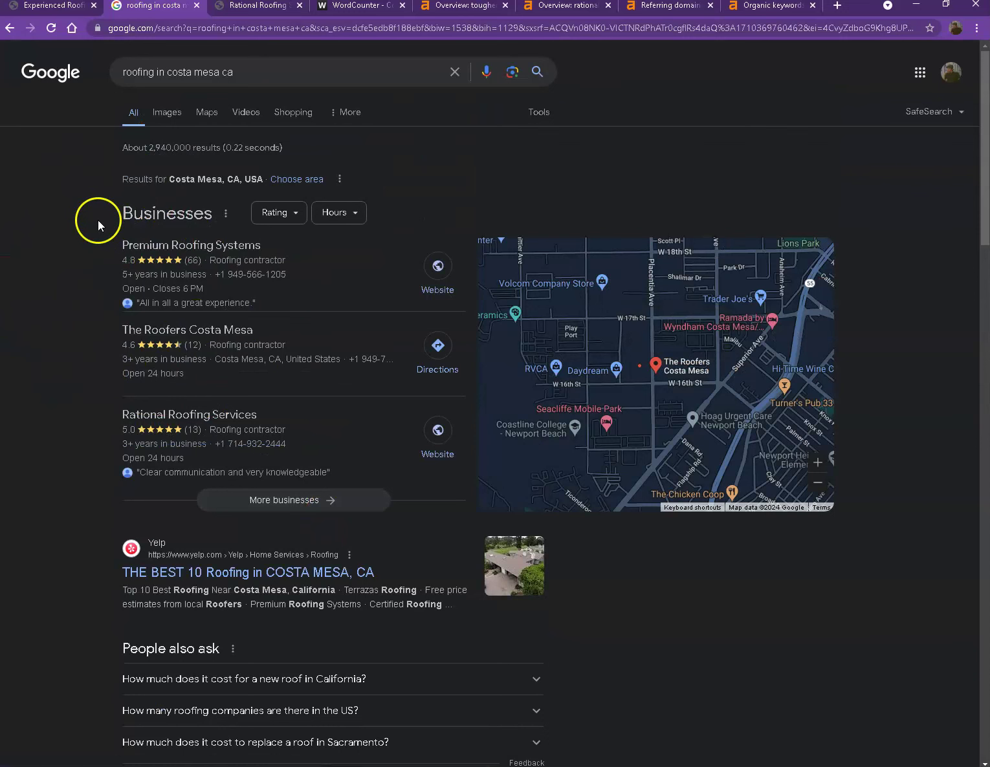
{"action": "left_click", "coordinate": [66, 10]}
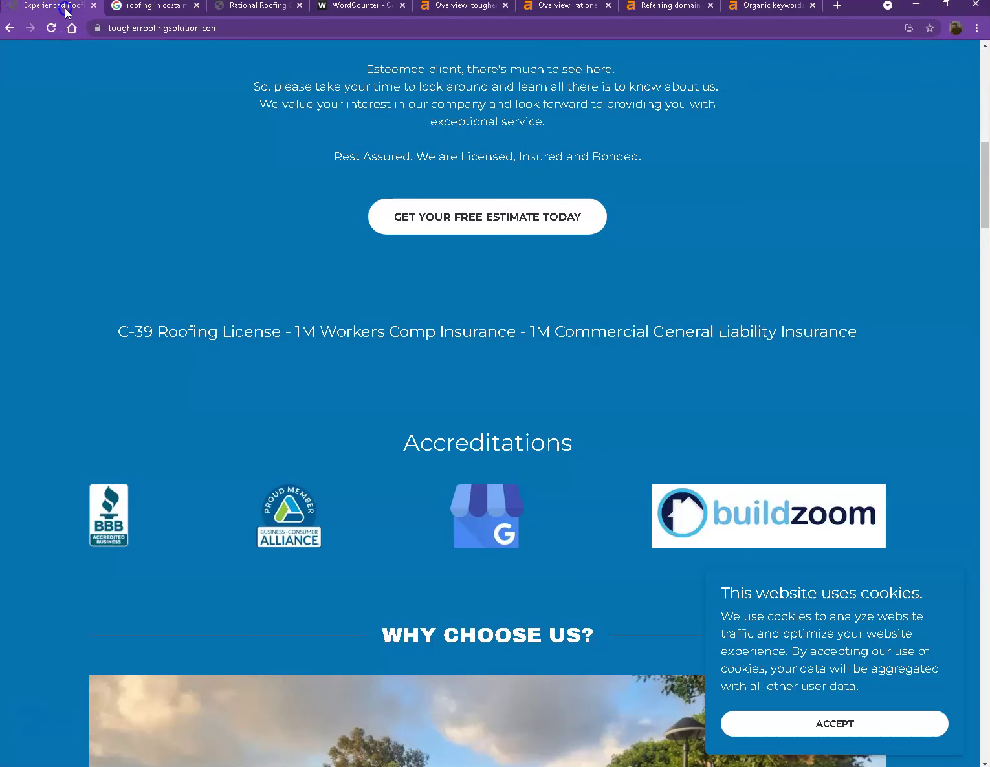